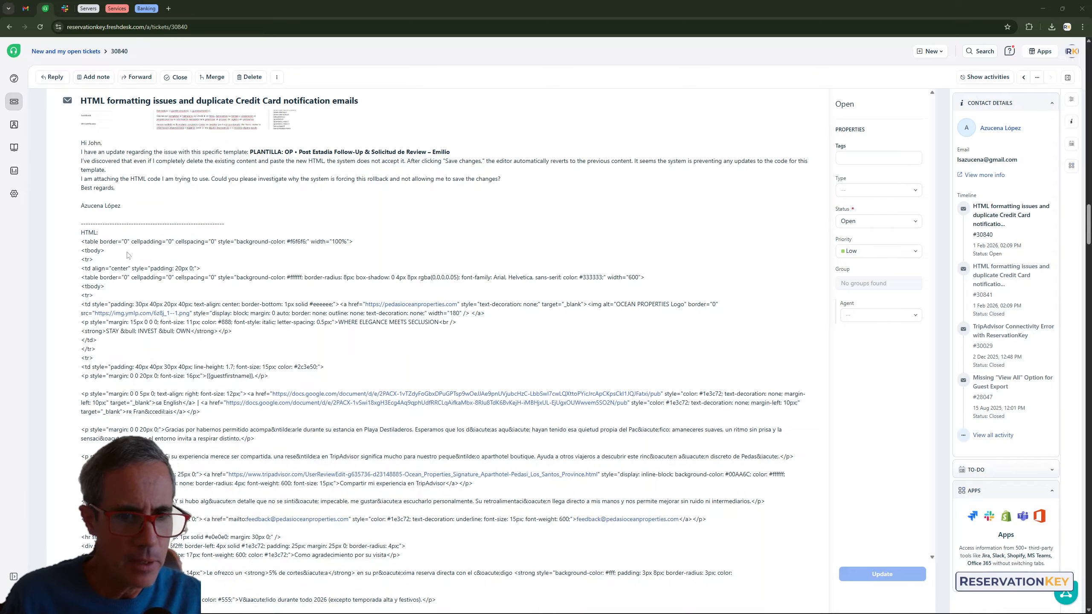
Step: Copy the complete HTML code from the ticket message, starting at the first table tag, and switch to the ReservationKey browser window
drag(81, 242, 340, 448)
scroll(115, 253, down, 2)
scroll(210, 344, down, 3)
scroll(211, 353, down, 4)
scroll(340, 446, down, 5)
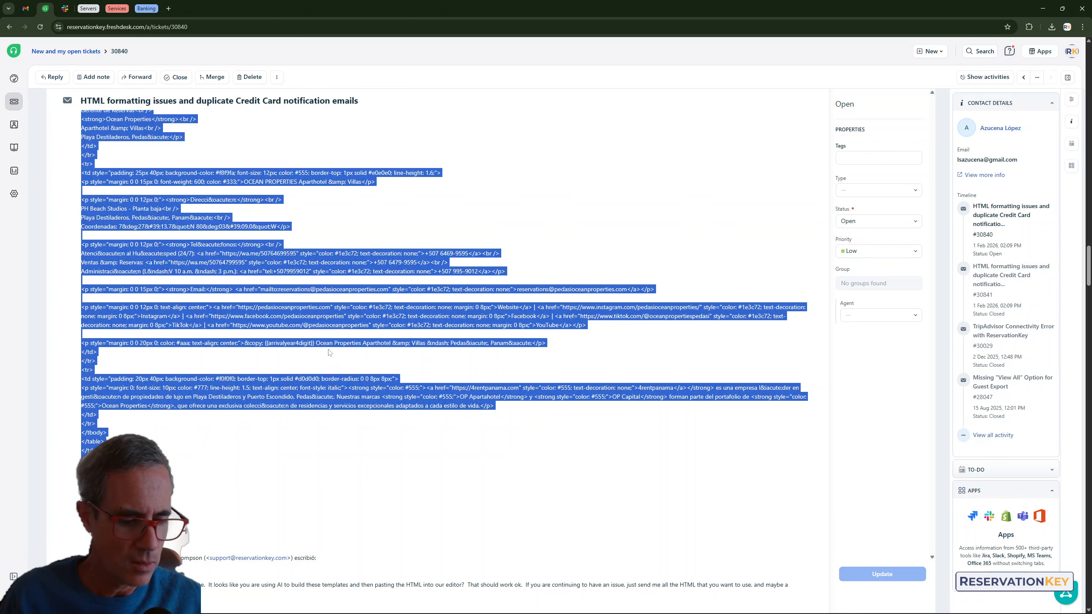
mouse_move(404, 611)
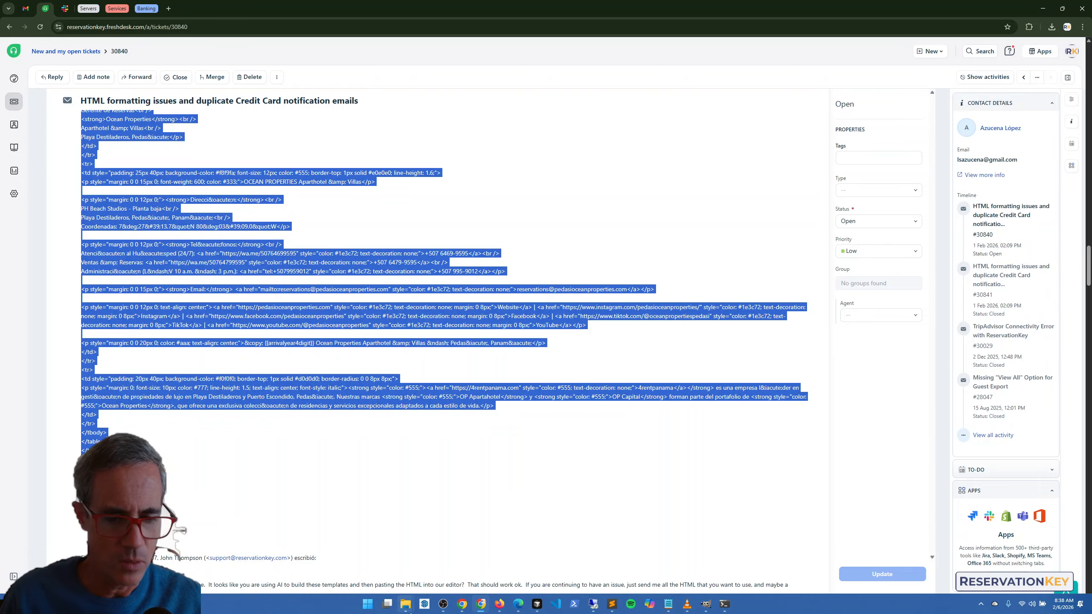
click(499, 604)
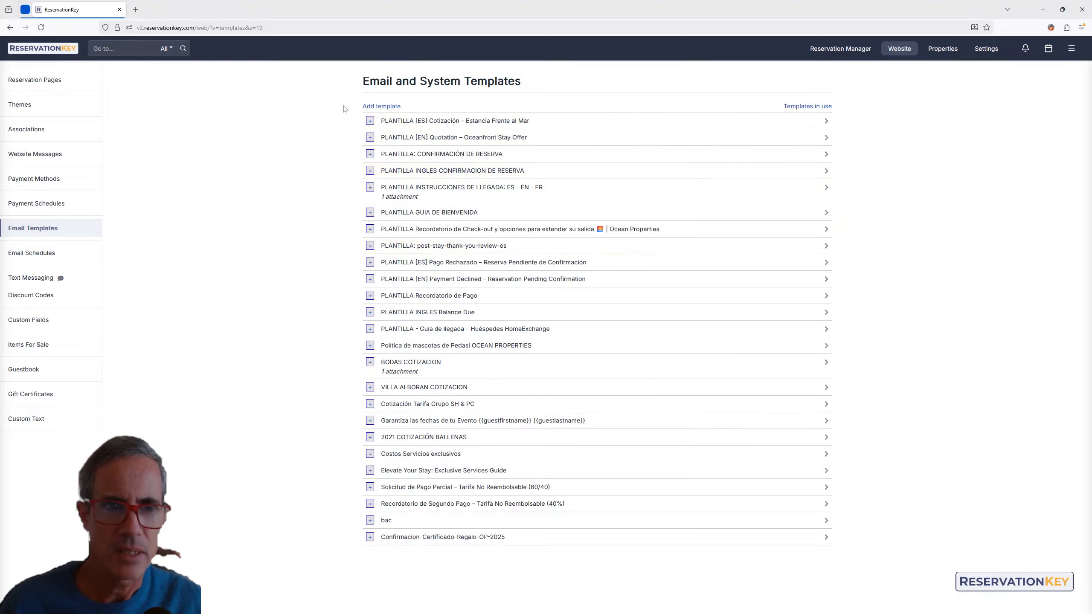
Step: Add a new email template and name it "New HTML test"
click(384, 106)
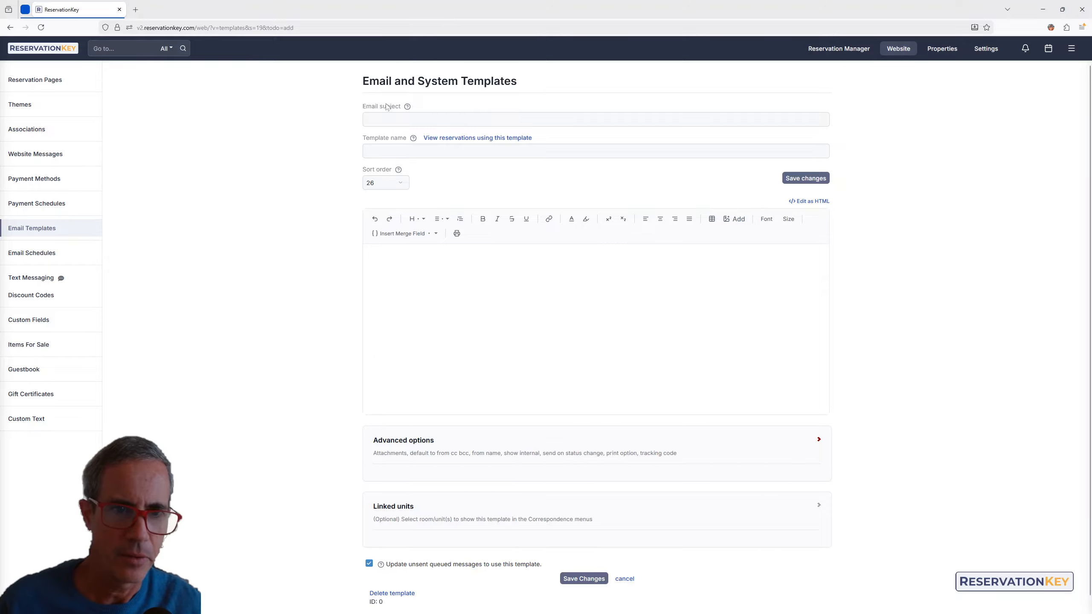
click(415, 152)
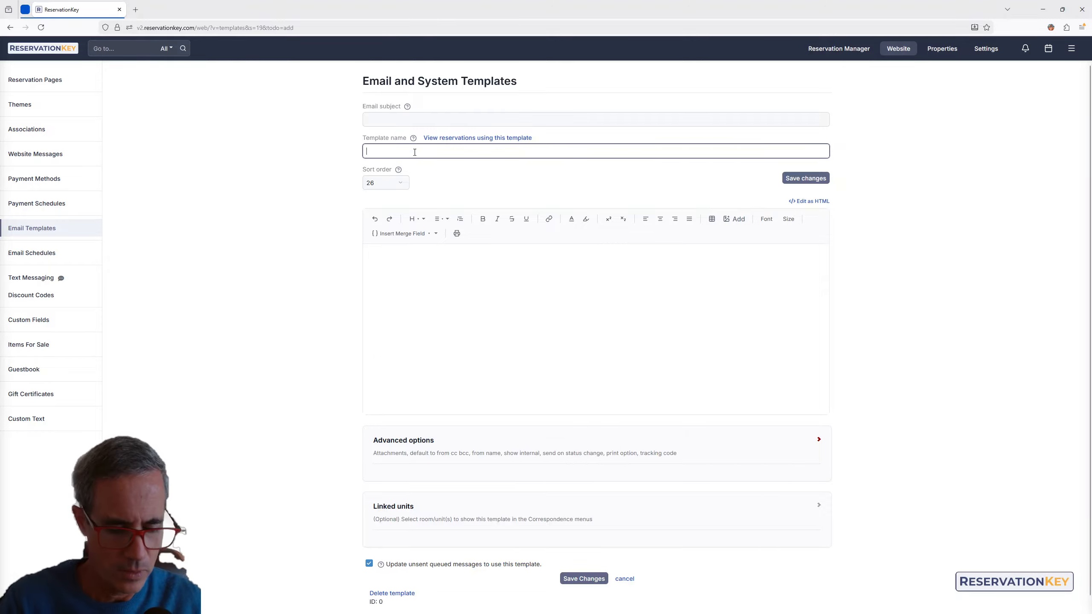
text(New HT)
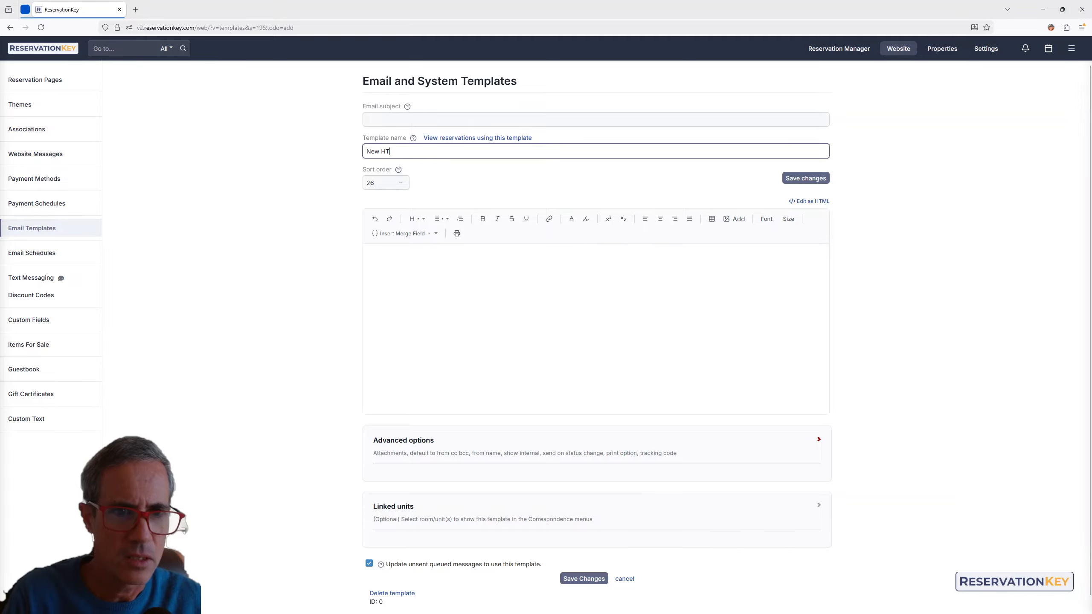
text(ML test)
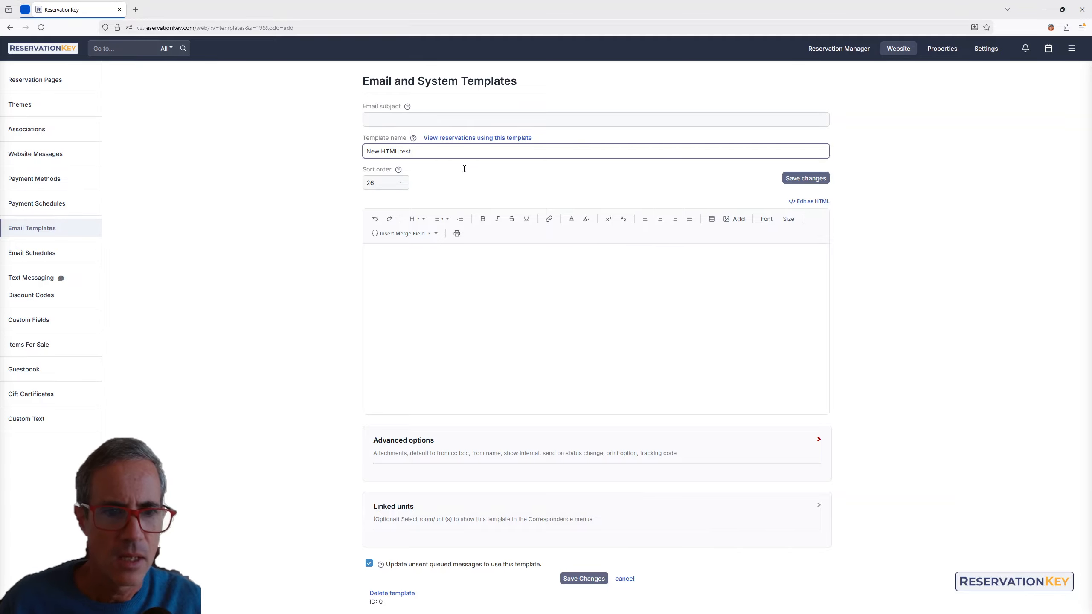
Step: Write three paragraphs of sample text in the template body: "asdfsadf", "asdfasdf asdfasdf" and "asdf"
click(664, 302)
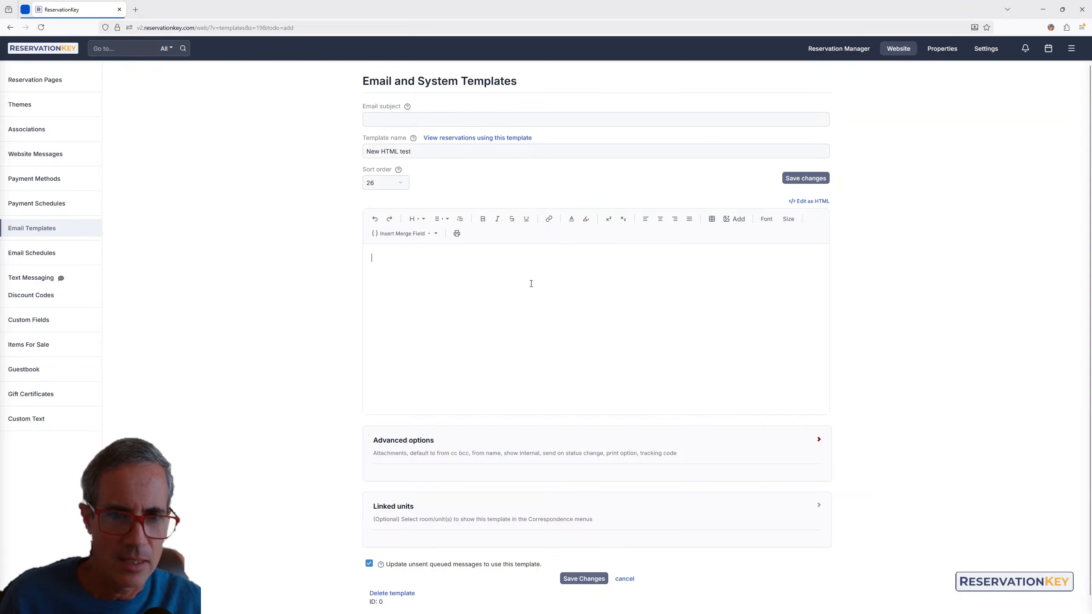
text(asdfsadf)
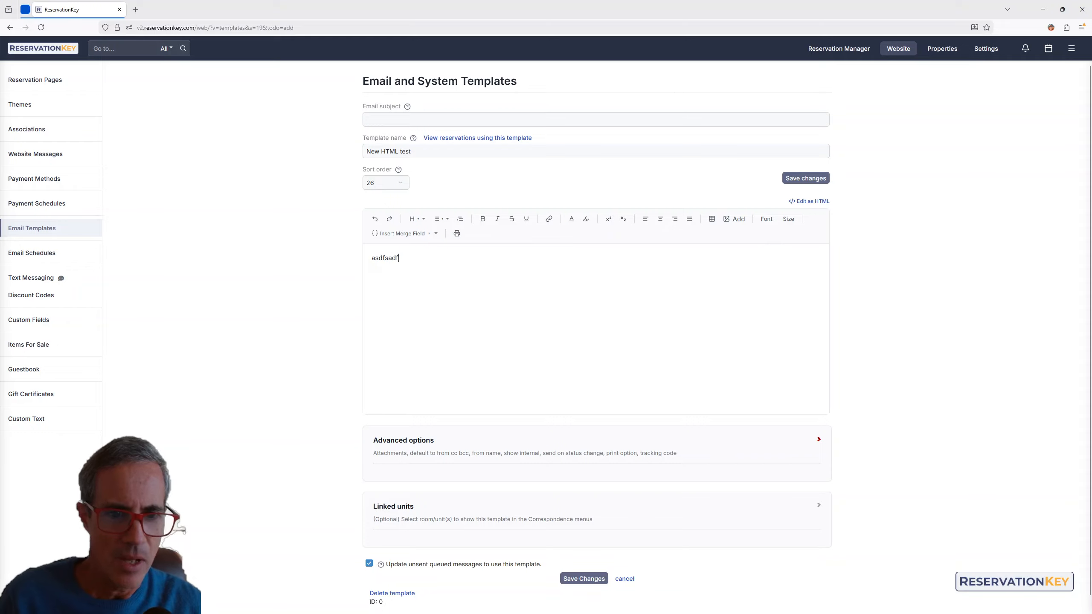
key(Return)
key(Return)
text(a)
key(BackSpace)
key(BackSpace)
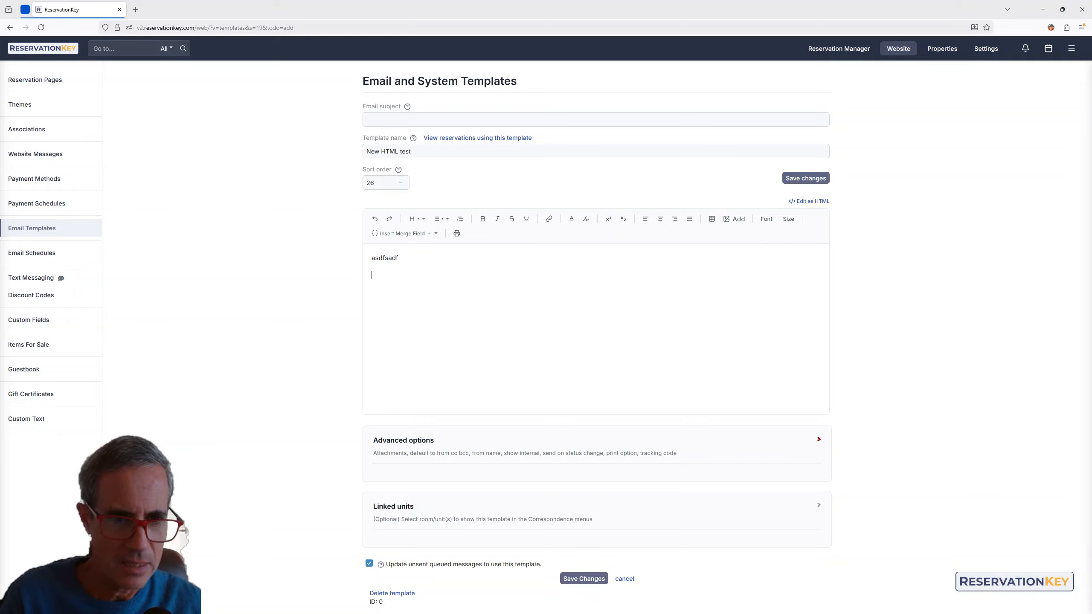
text(asdfasdf )
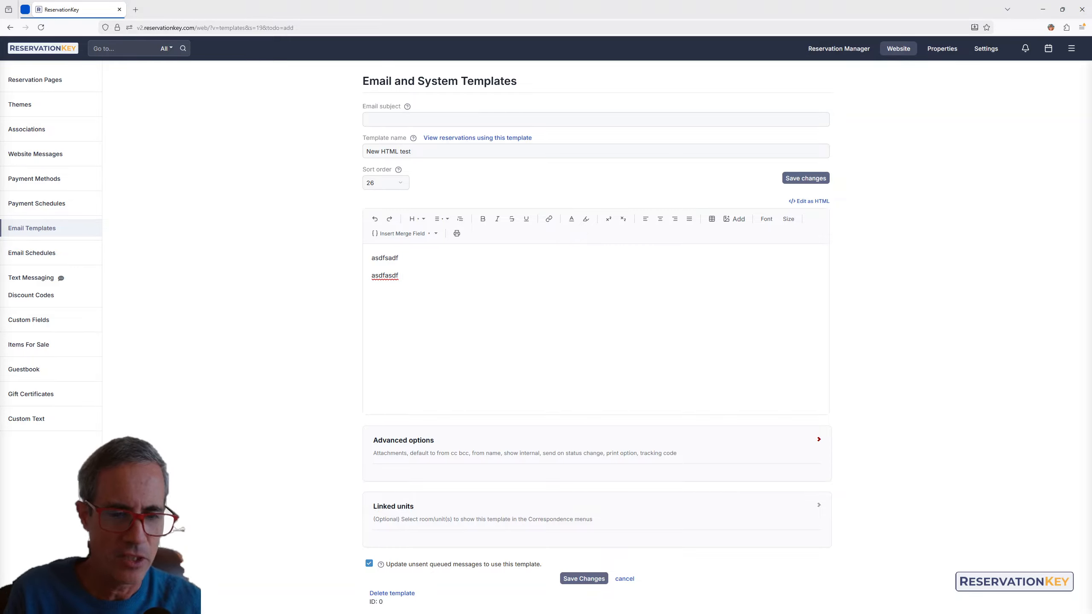
text(asdfasdf )
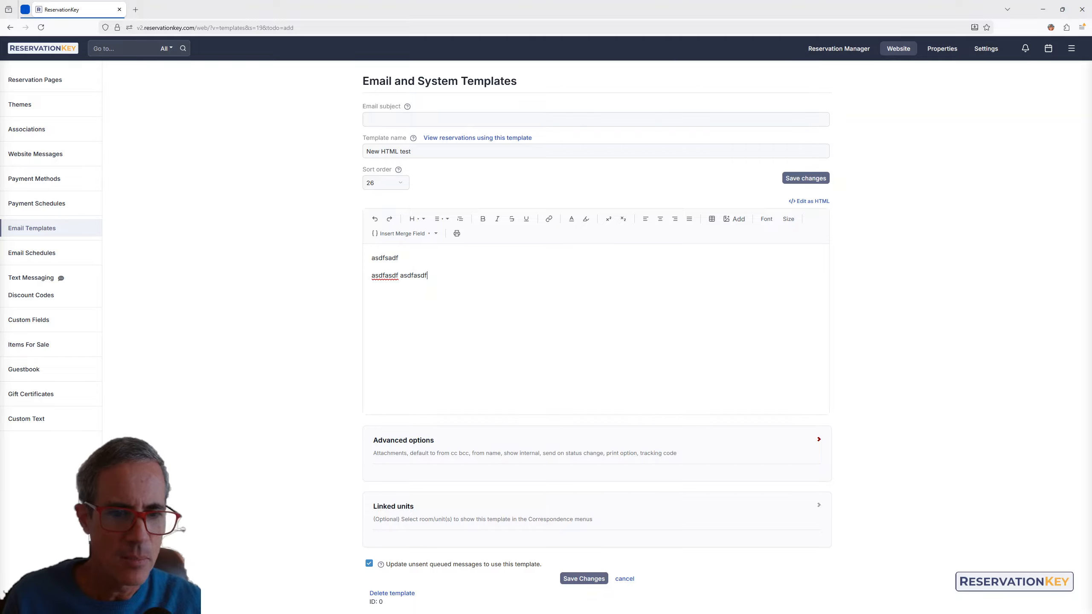
text(asdf)
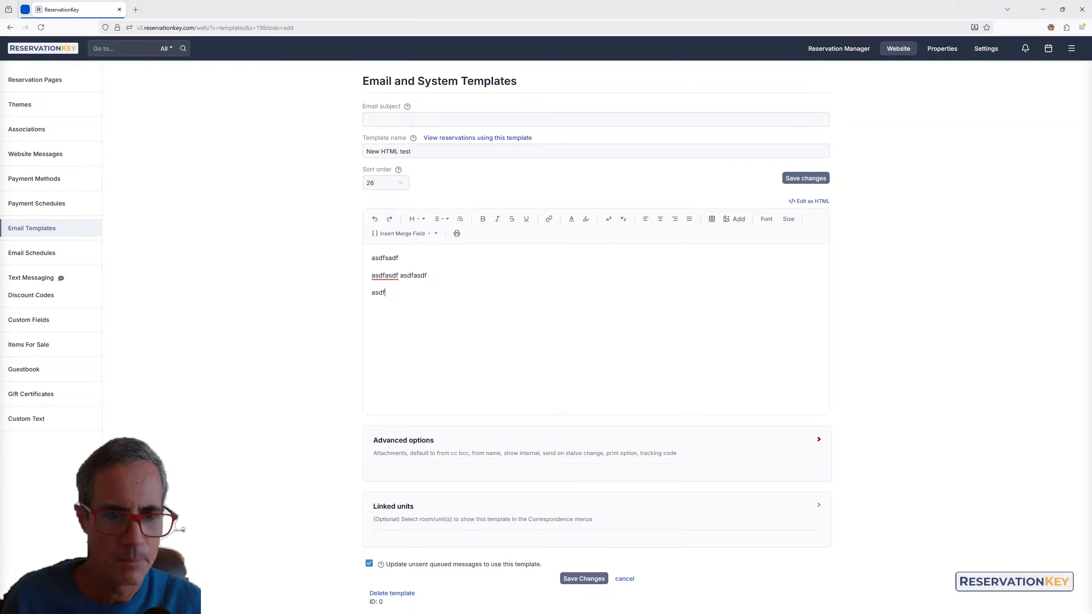
Step: Make the second paragraph of sample text bold and format the last one as Heading 2
drag(433, 276, 371, 276)
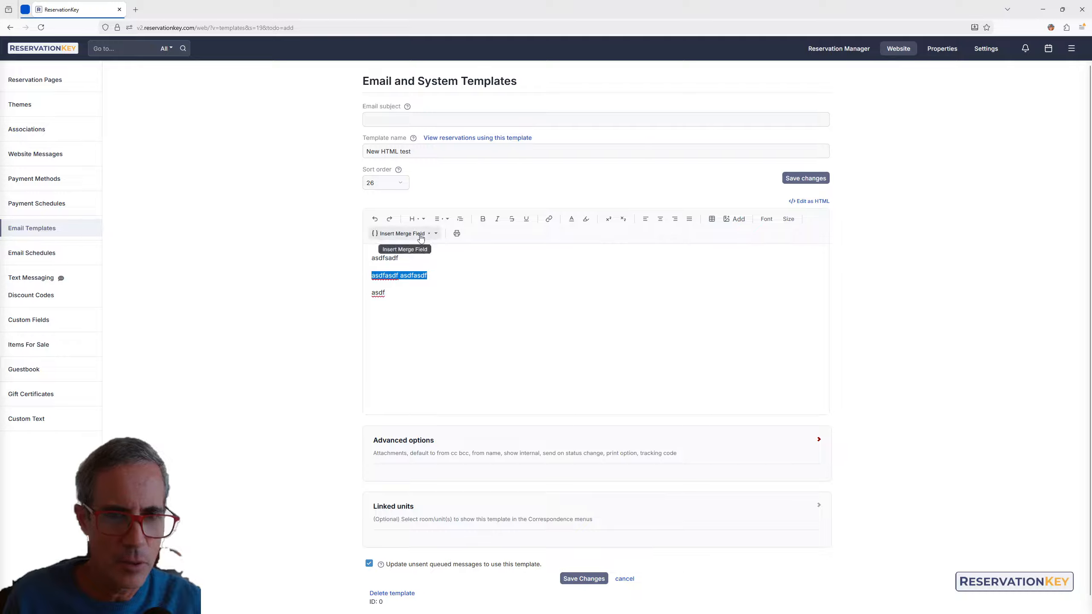
click(482, 219)
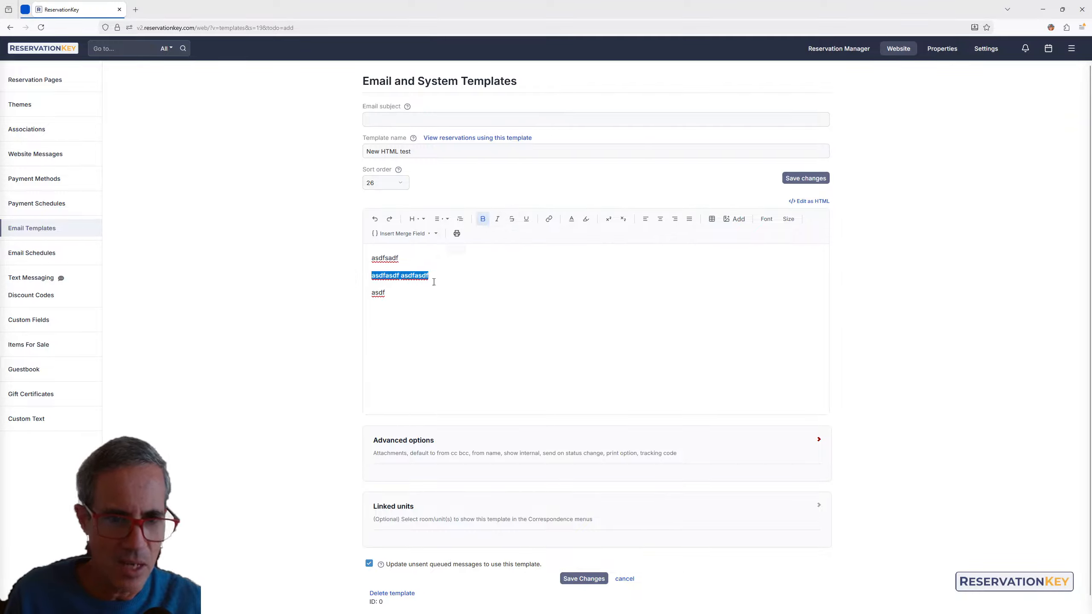
click(401, 303)
double_click(382, 294)
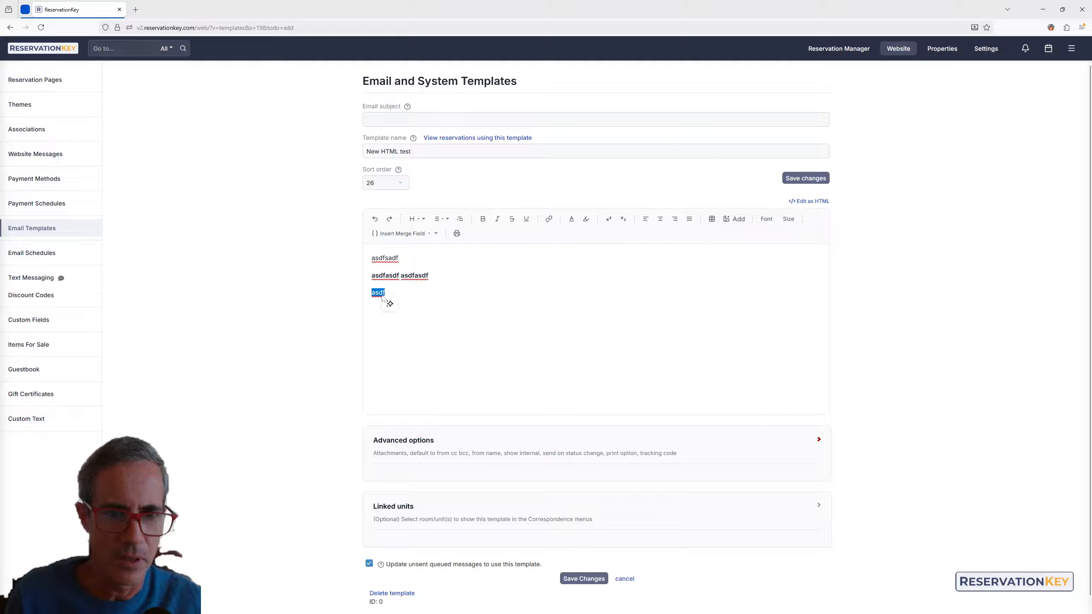
click(415, 219)
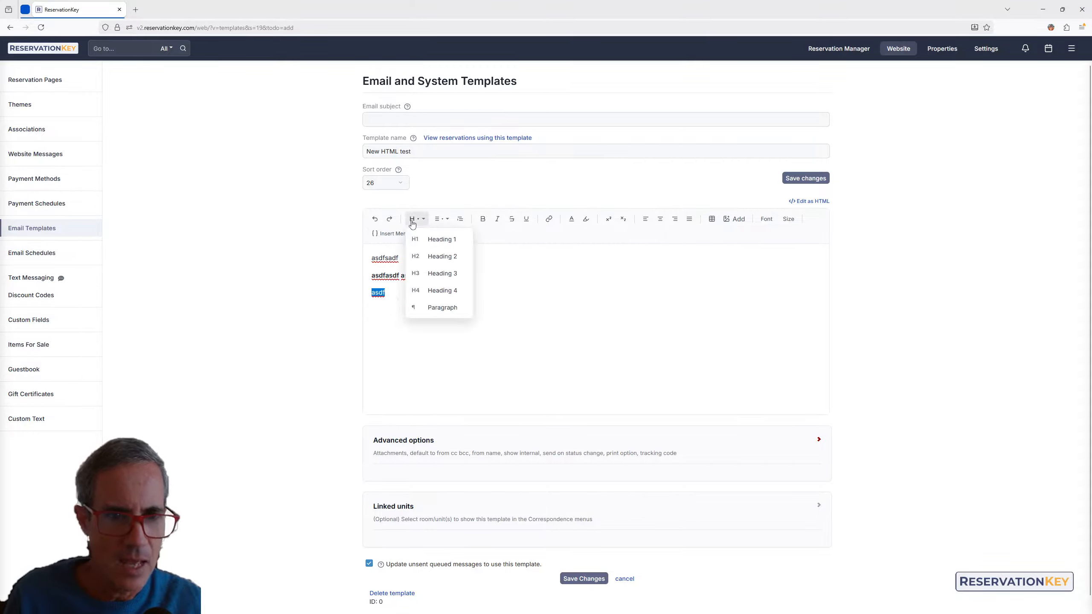
click(456, 256)
click(435, 306)
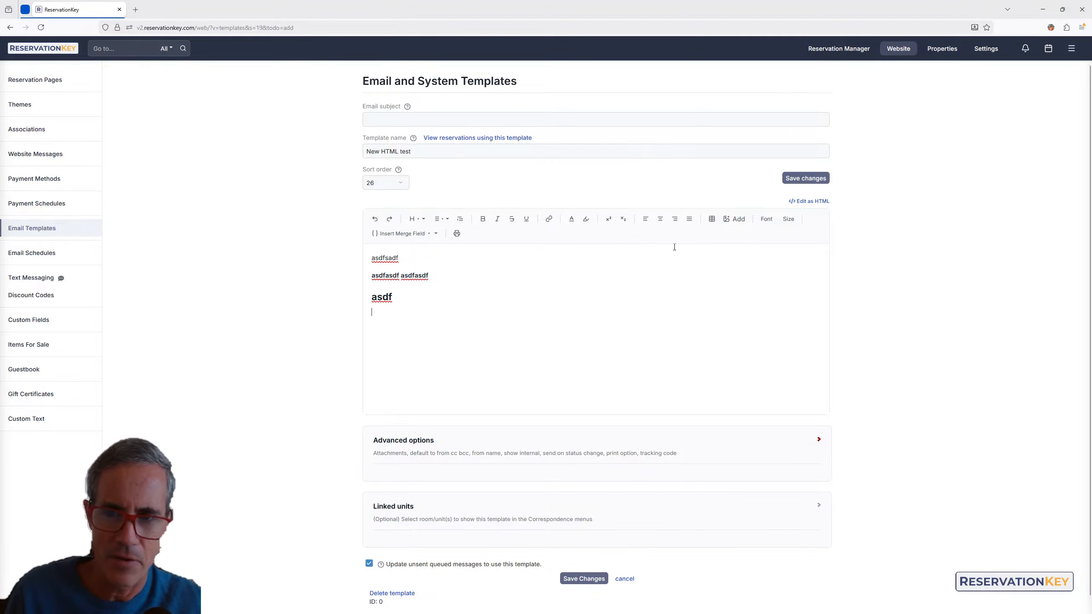
Step: Examine the sample text's raw HTML and return to the visual editor
click(820, 203)
drag(604, 228, 511, 371)
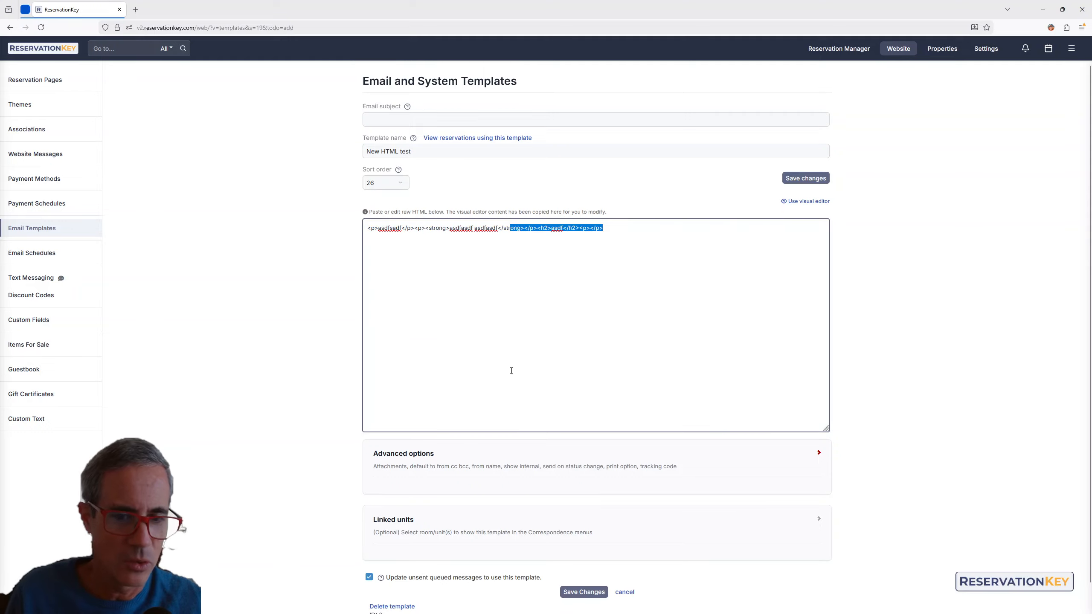
click(431, 253)
click(808, 201)
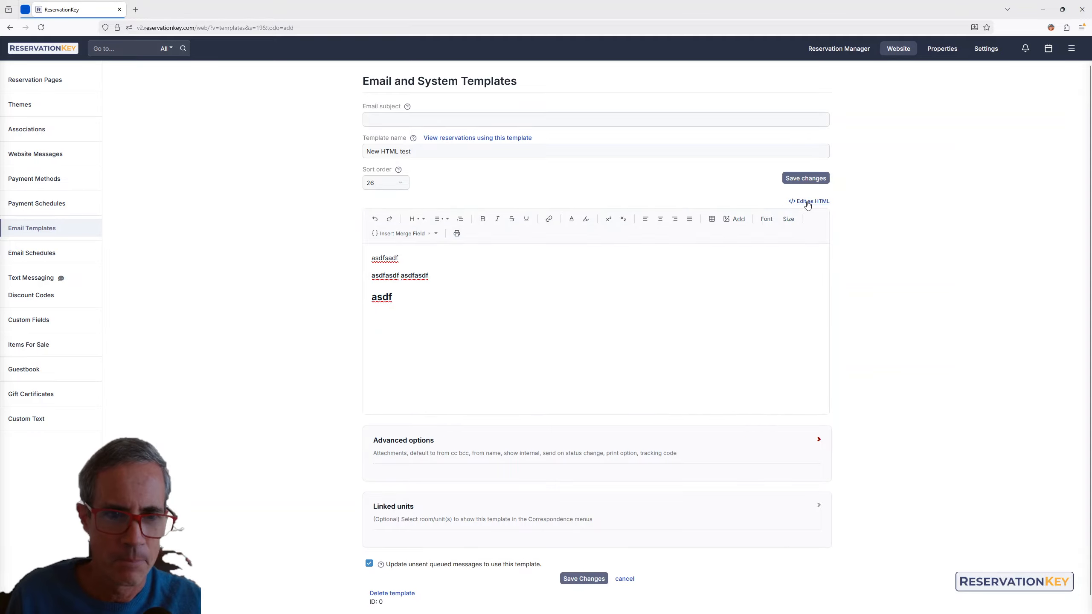
Step: Edit the template body as HTML and replace all of its sample code with the HTML copied from the ticket
click(807, 202)
drag(628, 233, 312, 254)
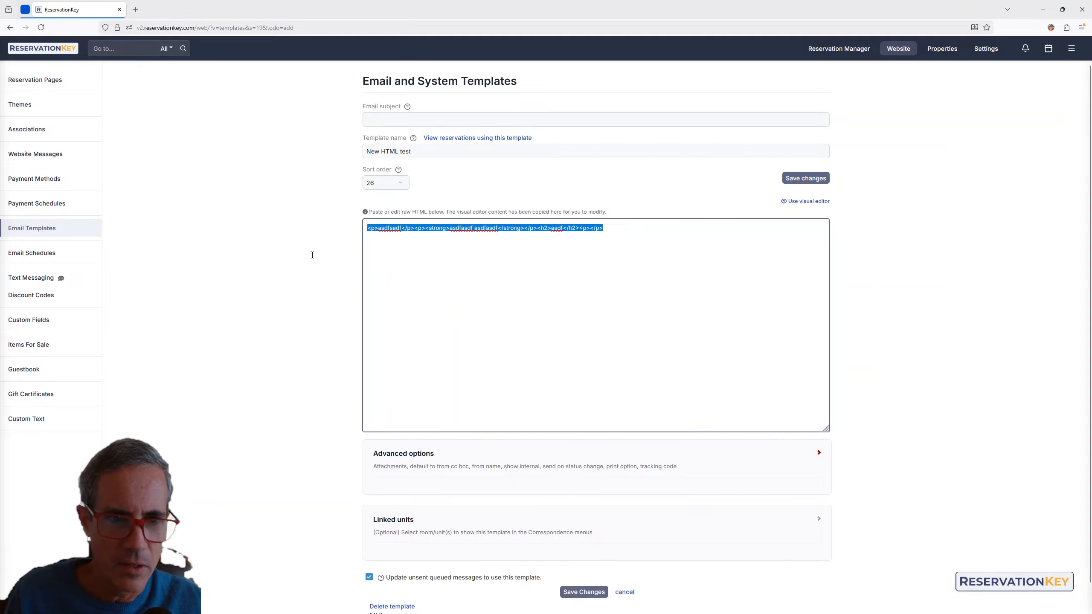
key(BackSpace)
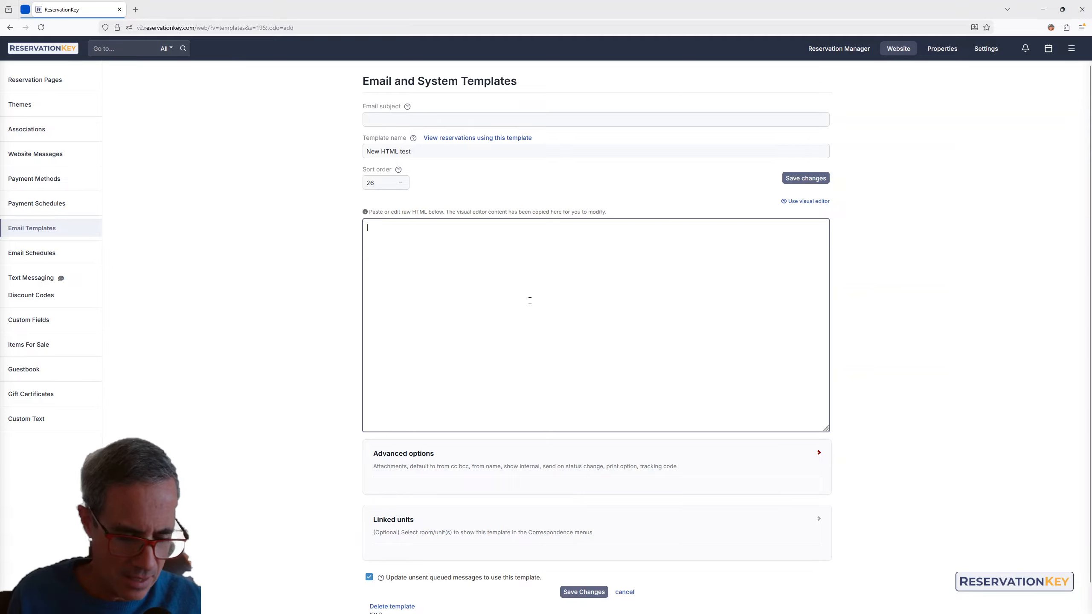
key(ctrl+v)
Step: Look over the pasted HTML and save the new template
scroll(510, 367, up, 15)
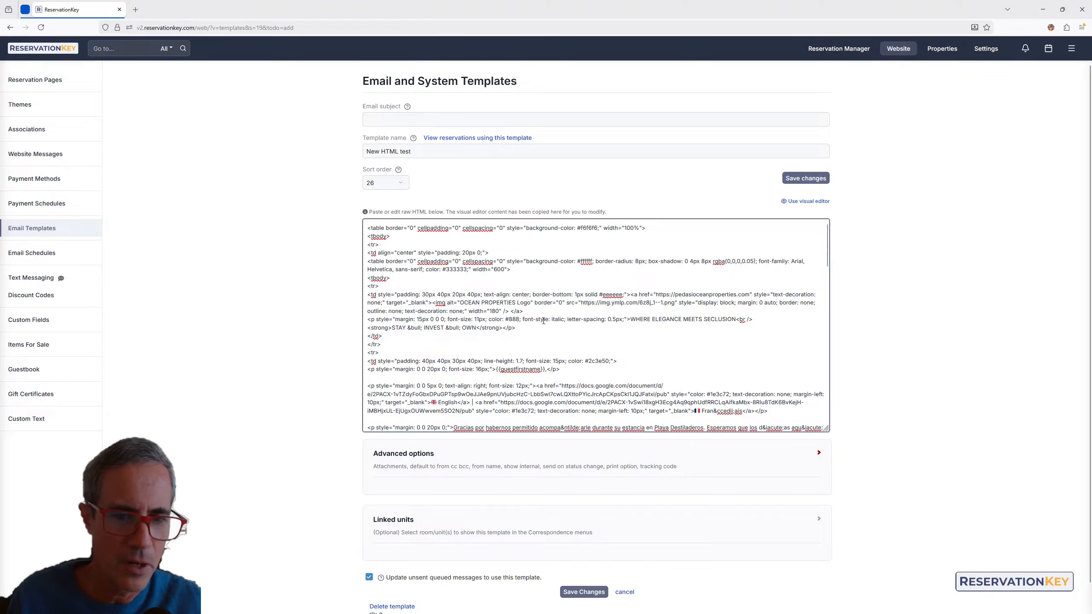
scroll(544, 323, down, 15)
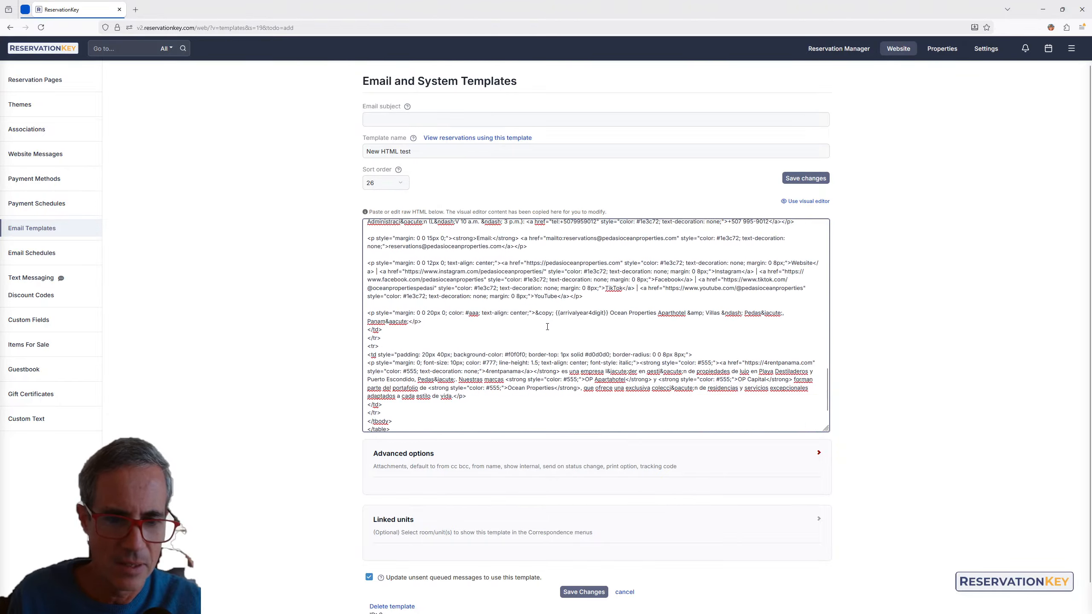
scroll(498, 284, up, 5)
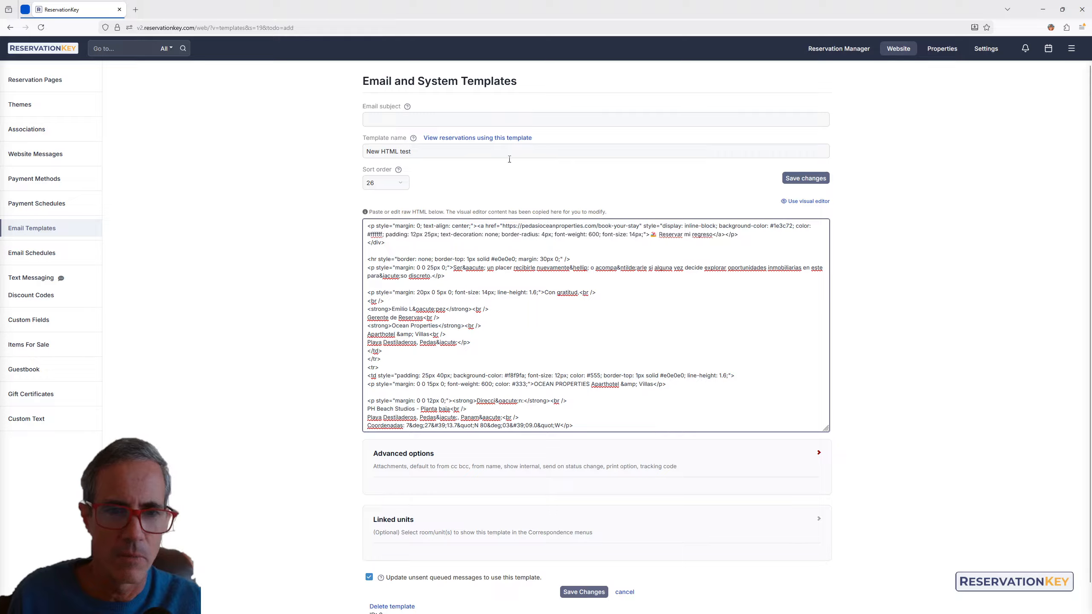
drag(617, 213, 402, 213)
click(496, 177)
click(431, 235)
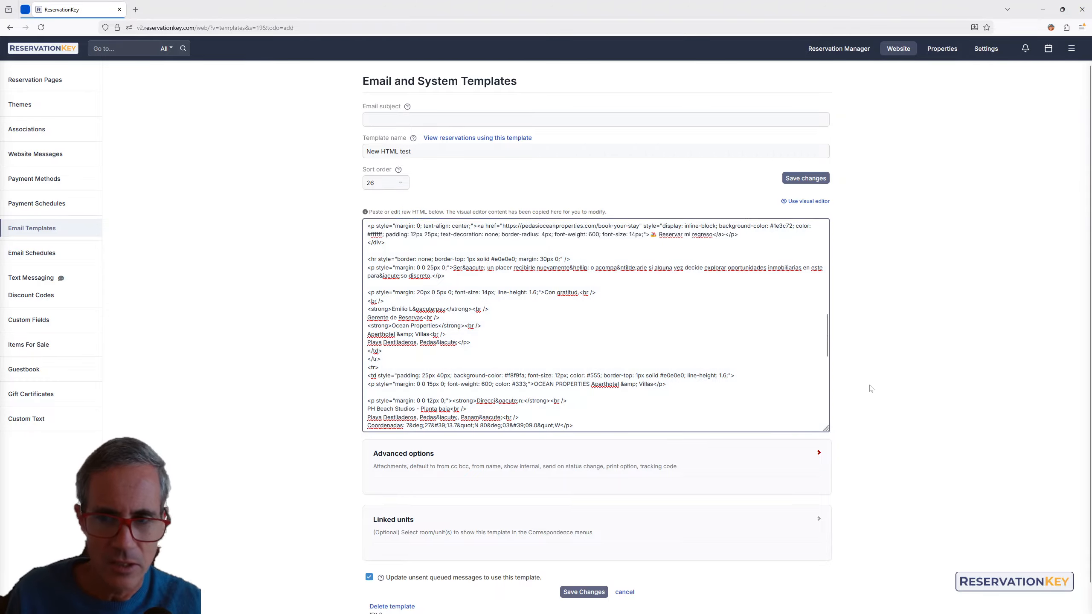
scroll(641, 301, down, 6)
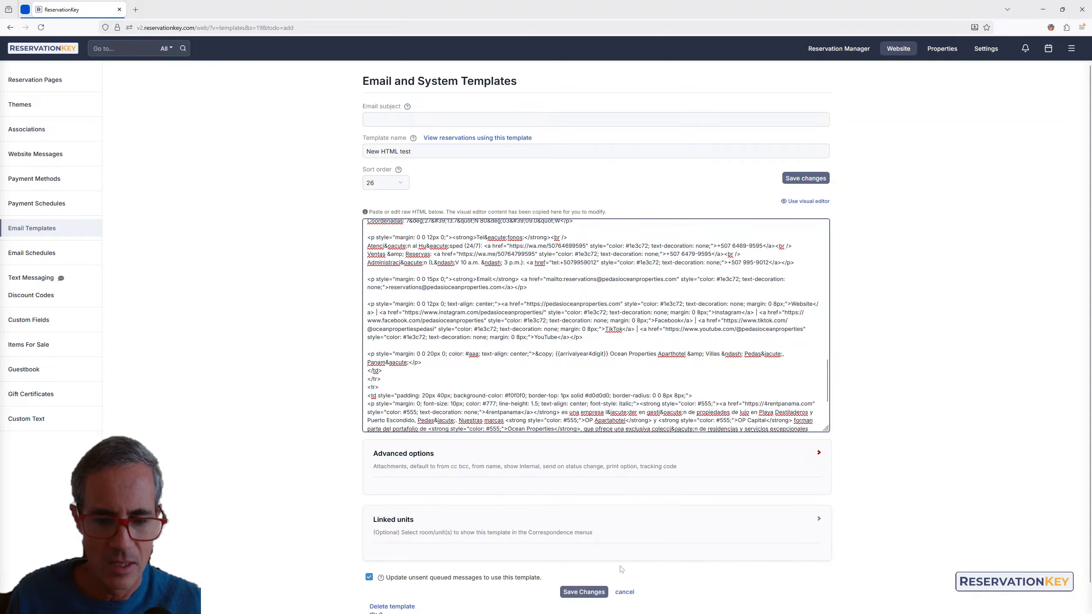
click(590, 596)
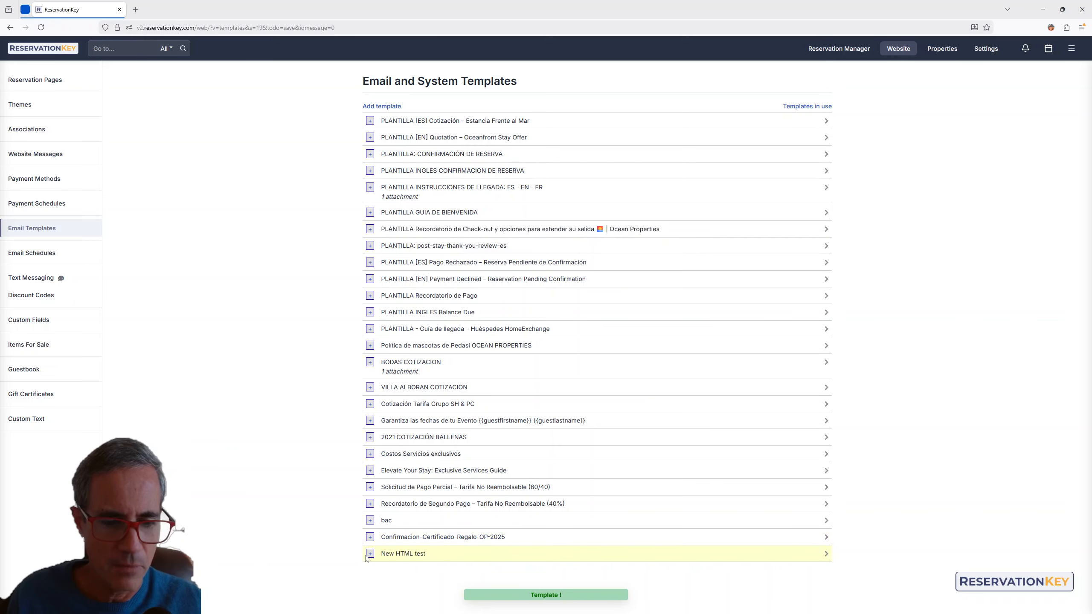
Step: Expand the preview of the "New HTML test" template in the list and inspect the rendered email layout
click(371, 554)
scroll(508, 505, down, 5)
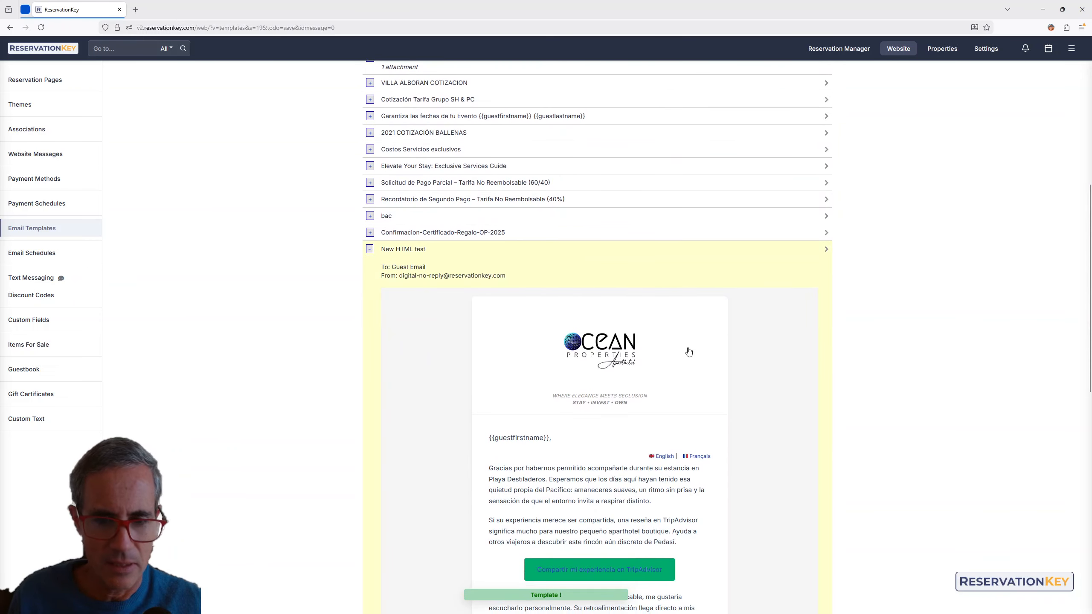
scroll(630, 430, down, 5)
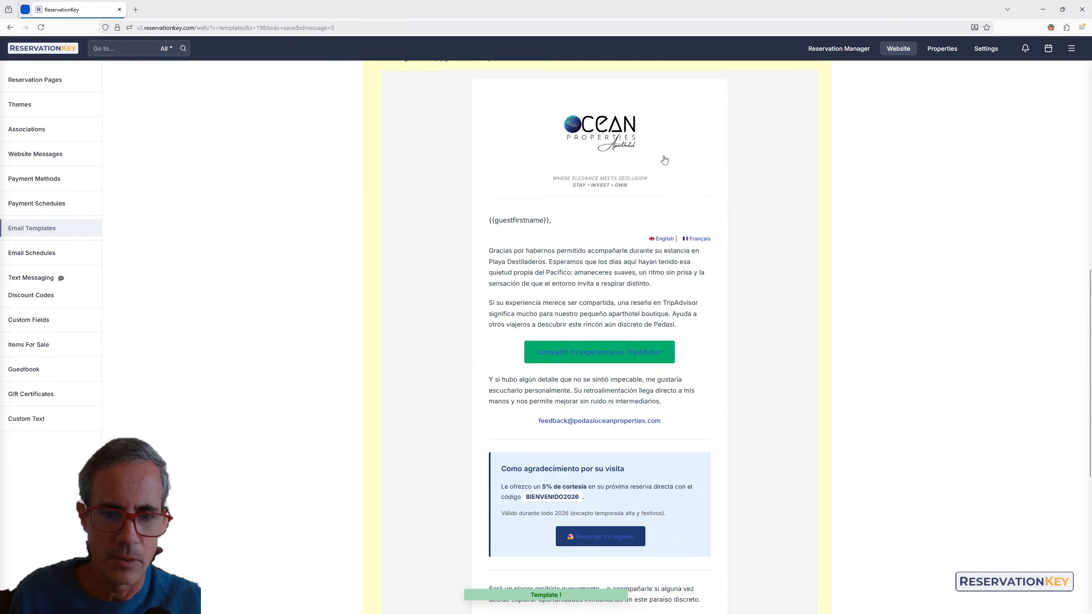
scroll(569, 491, down, 6)
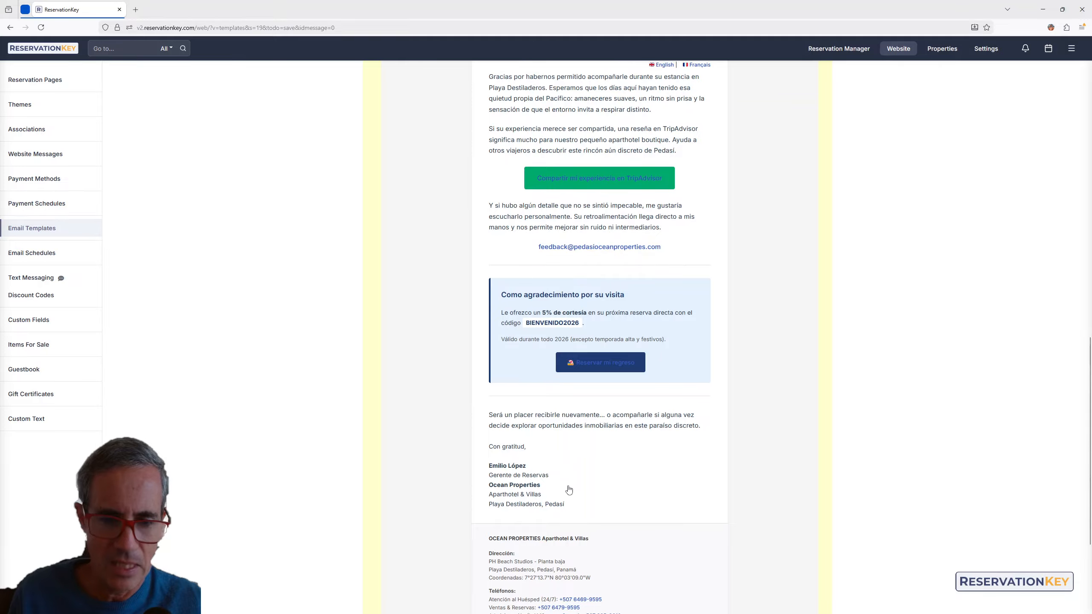
scroll(568, 491, up, 10)
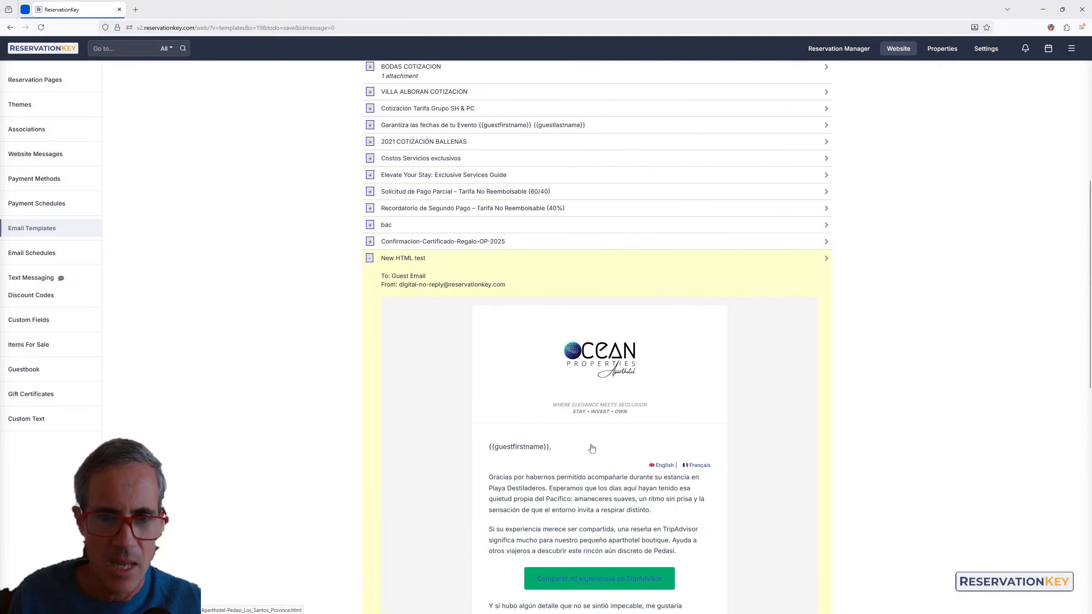
Step: Reopen the "New HTML test" template for editing and check its raw HTML and the note above the code
click(420, 259)
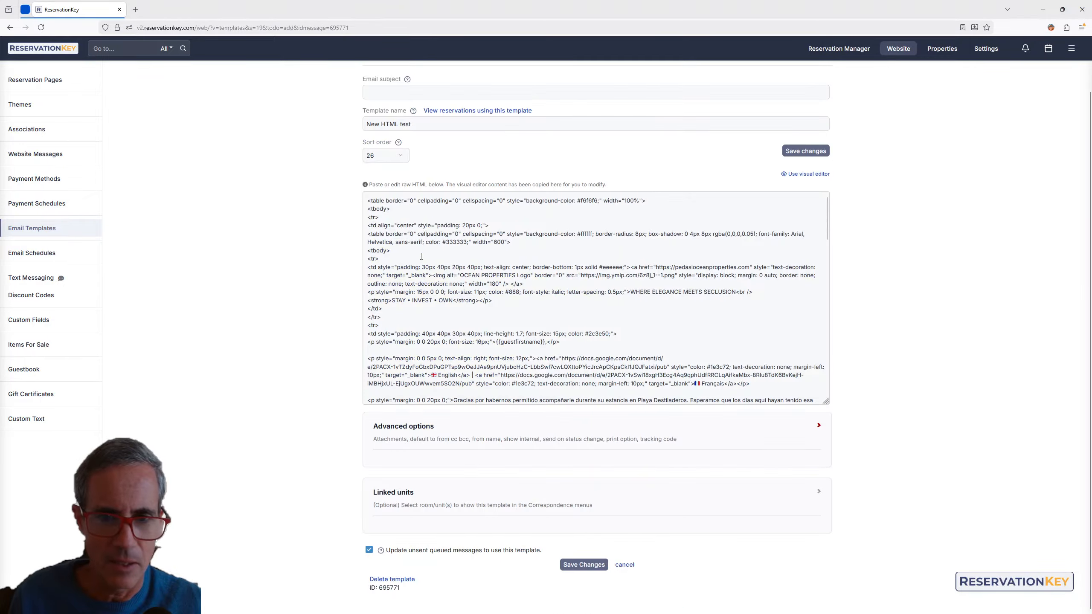
click(468, 250)
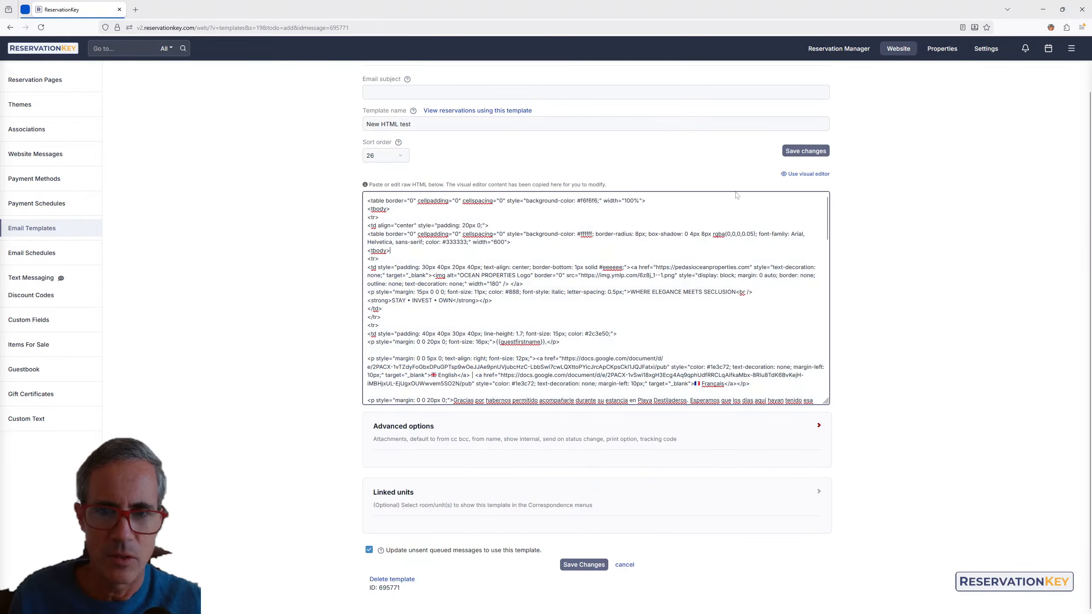
drag(461, 185, 412, 186)
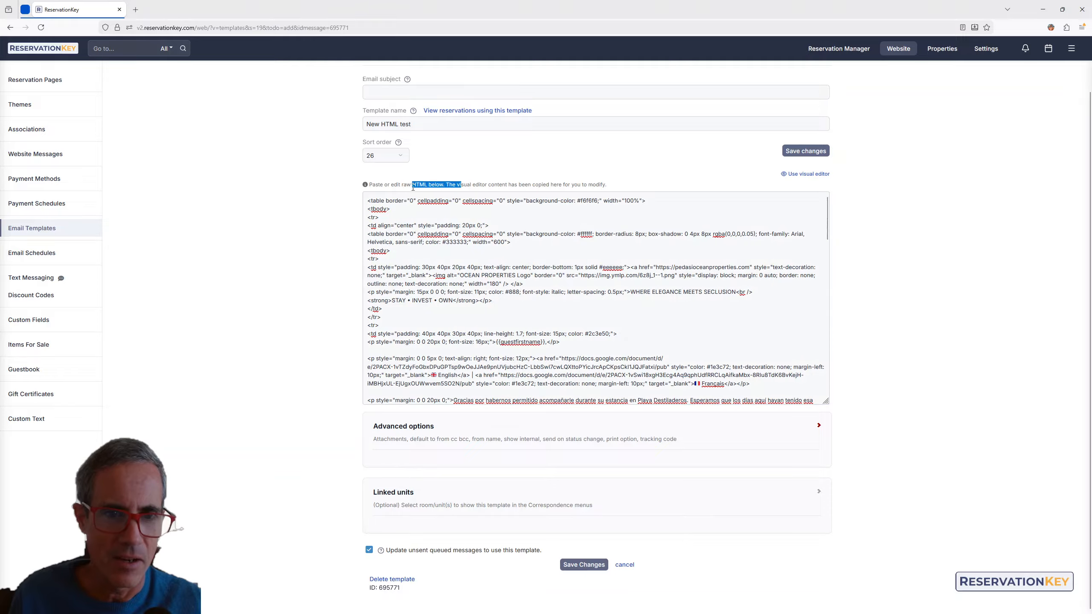
Step: Read through the template's raw HTML from the opening table tag to the closing tags
click(556, 334)
scroll(557, 333, down, 8)
scroll(556, 333, down, 10)
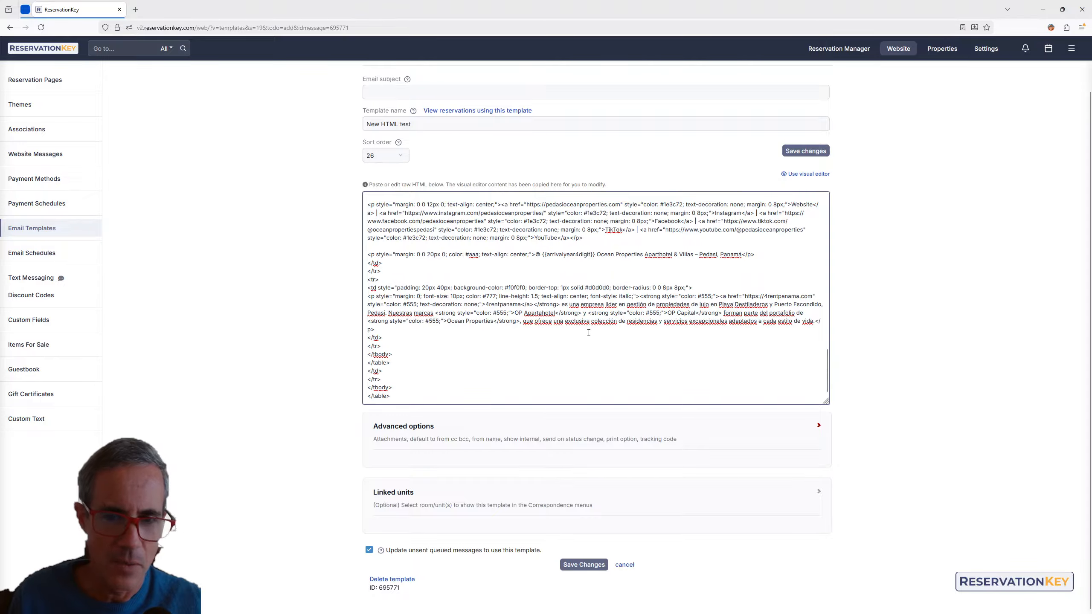
scroll(476, 343, up, 15)
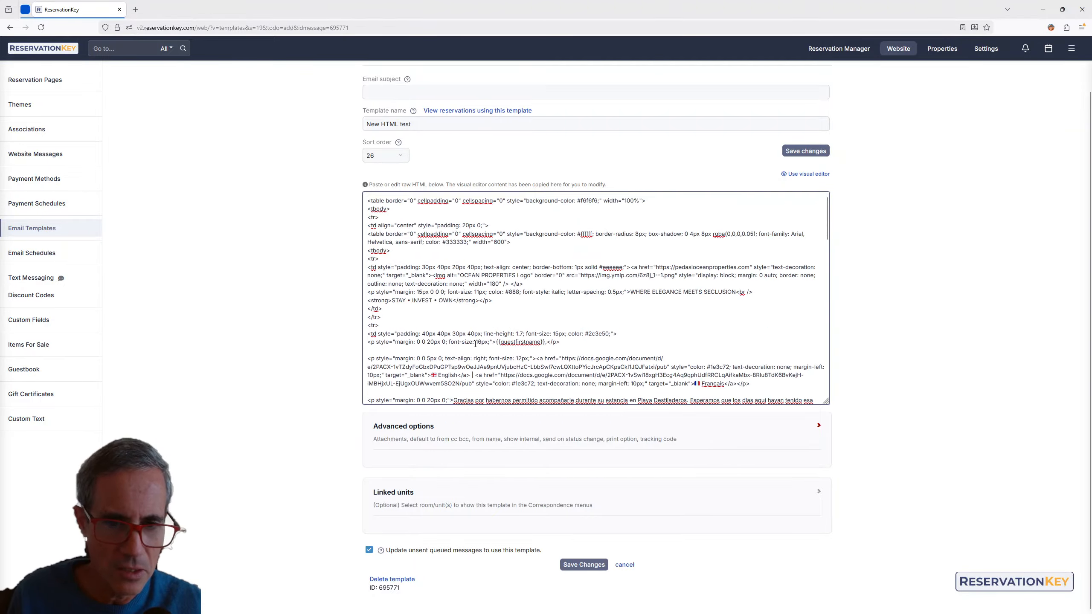
scroll(511, 323, up, 1)
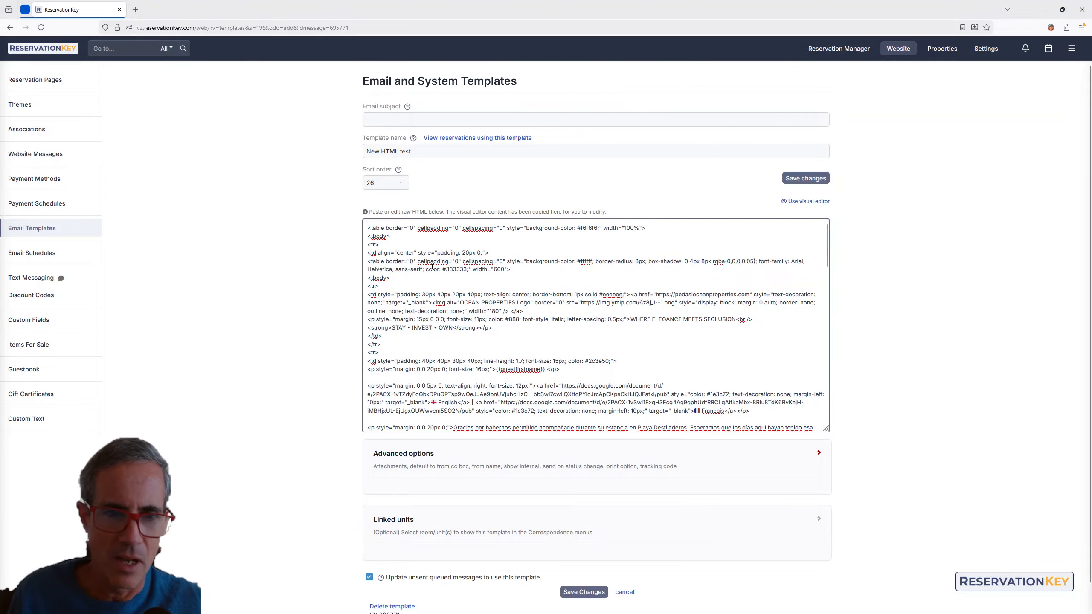
drag(384, 229, 456, 254)
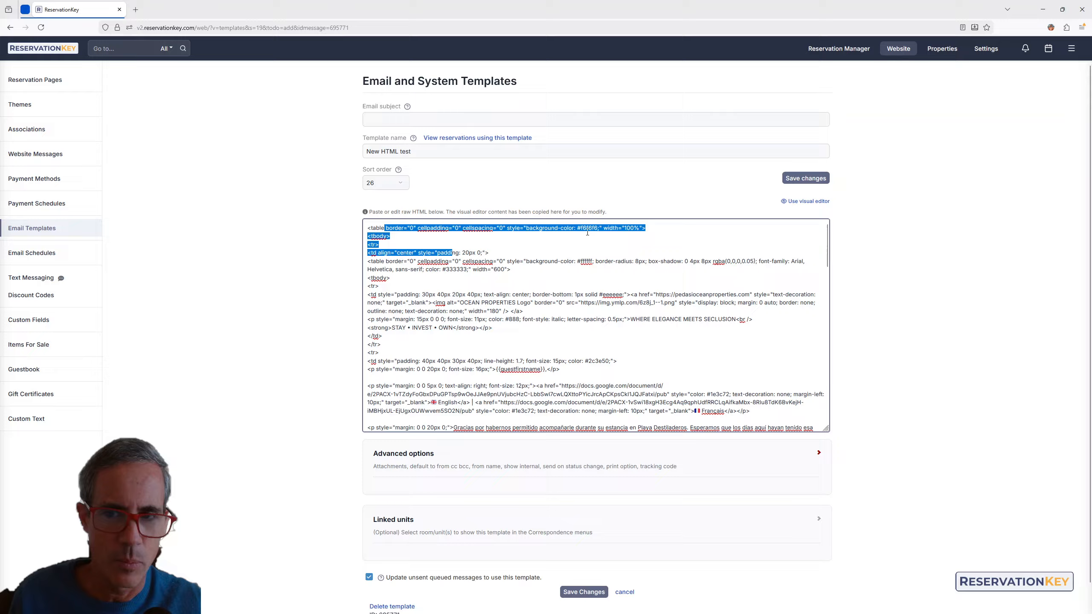
Step: Switch the "New HTML test" template to the visual editor and review the whole email, from the logo to the footer
click(803, 202)
scroll(576, 433, down, 6)
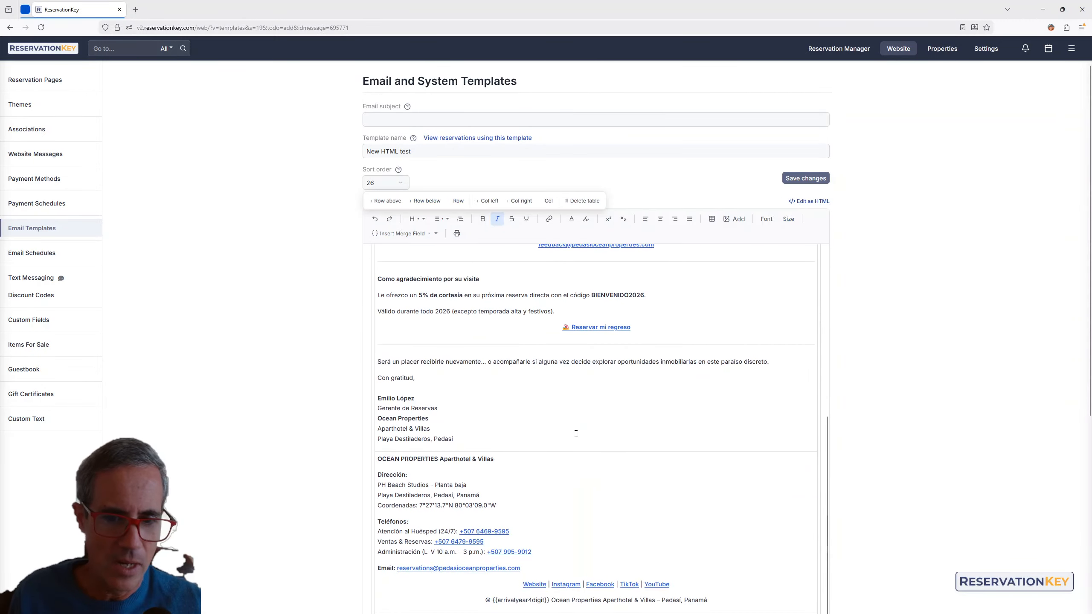
scroll(575, 433, down, 5)
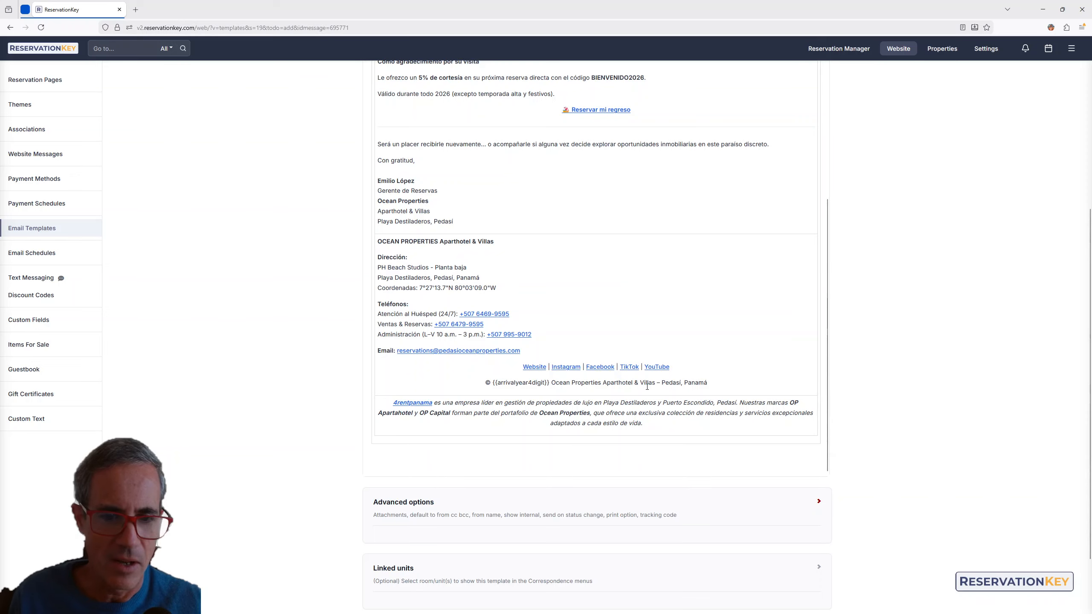
scroll(604, 325, up, 6)
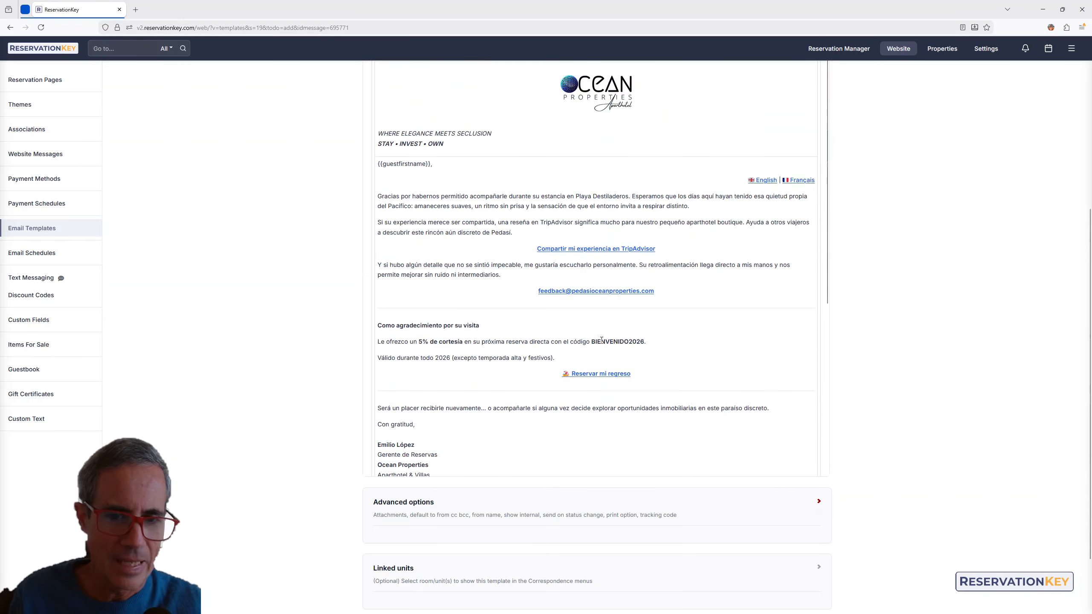
scroll(462, 239, up, 4)
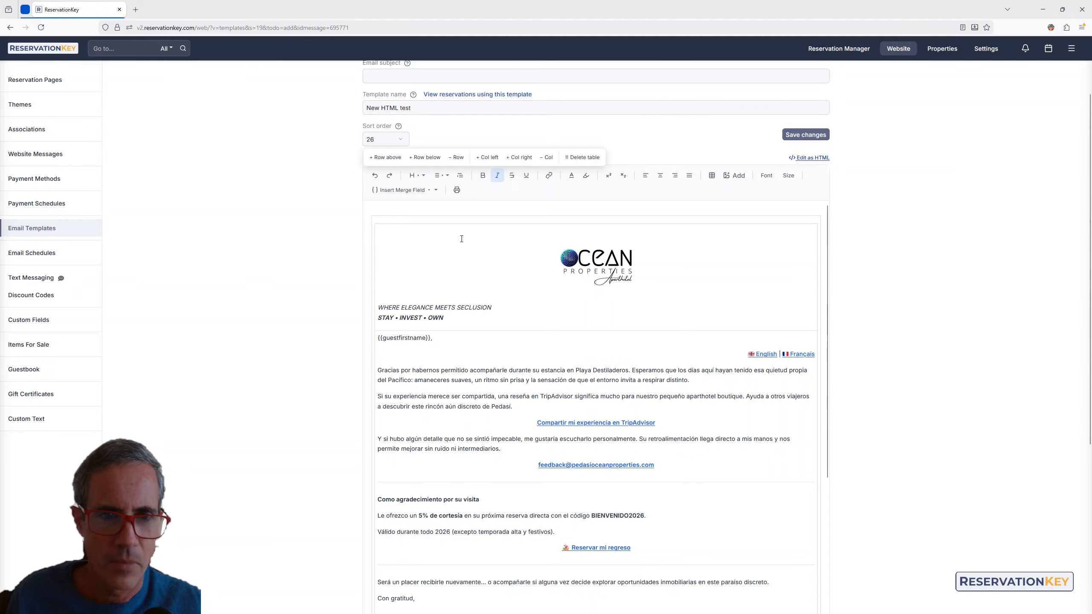
scroll(461, 239, up, 1)
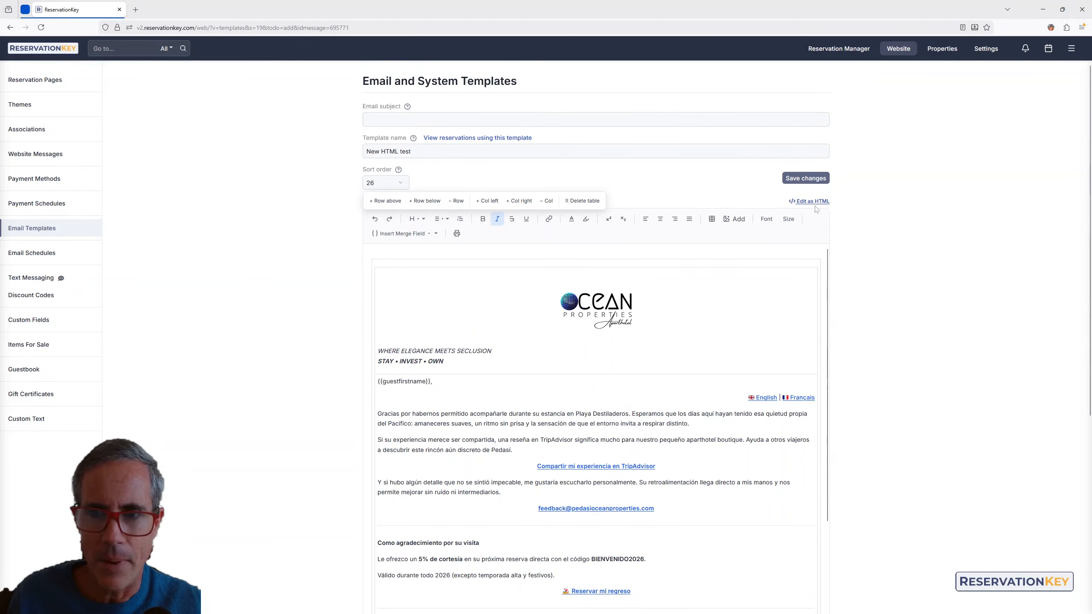
Step: Return the template to HTML editing and check its code through to the closing tags
click(814, 201)
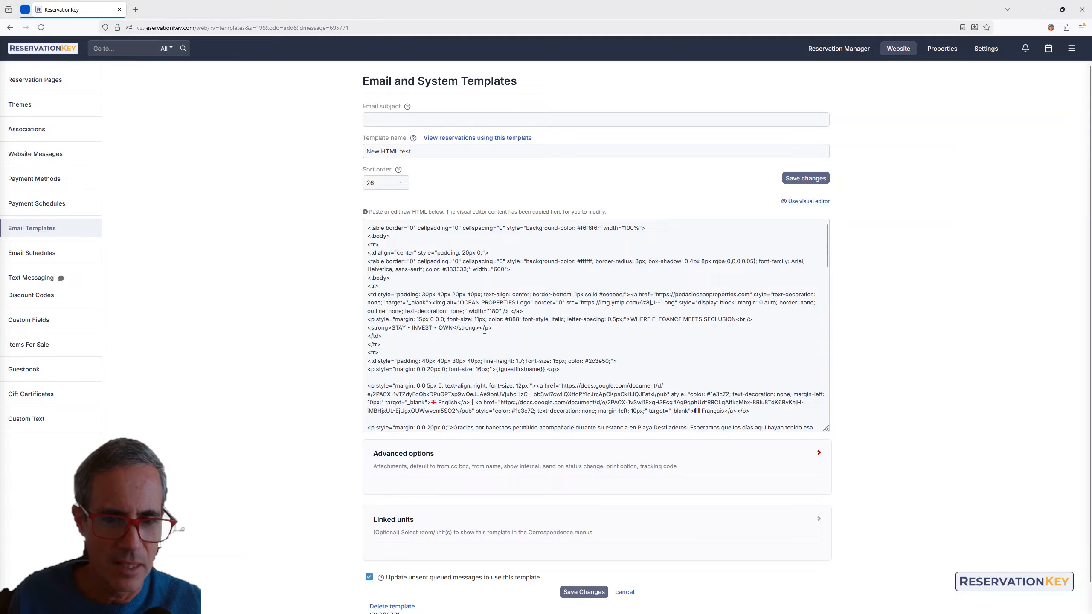
scroll(485, 331, down, 5)
scroll(555, 388, down, 5)
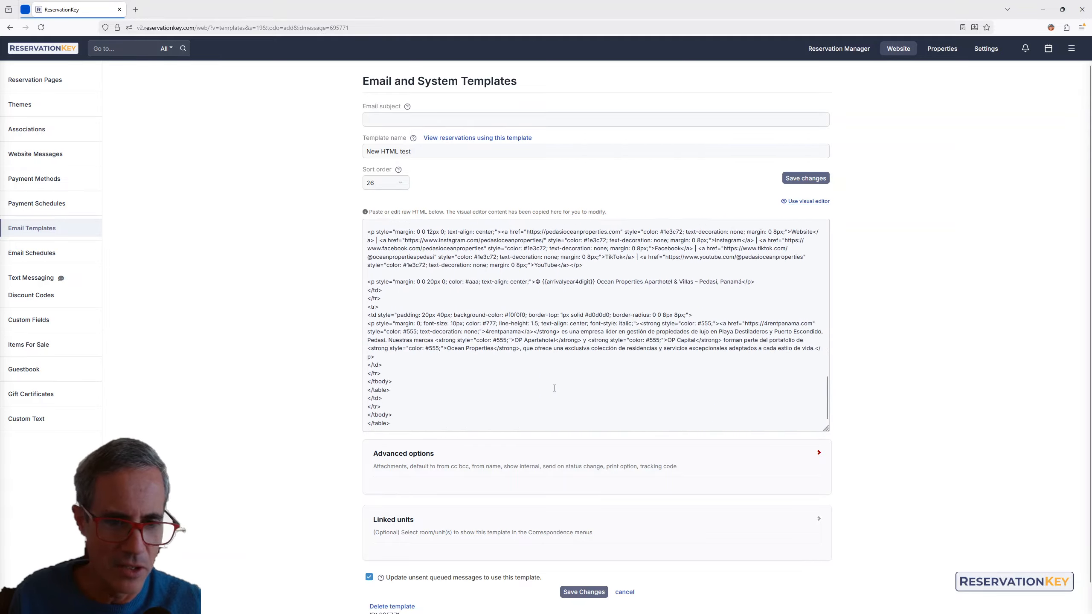
scroll(555, 389, up, 10)
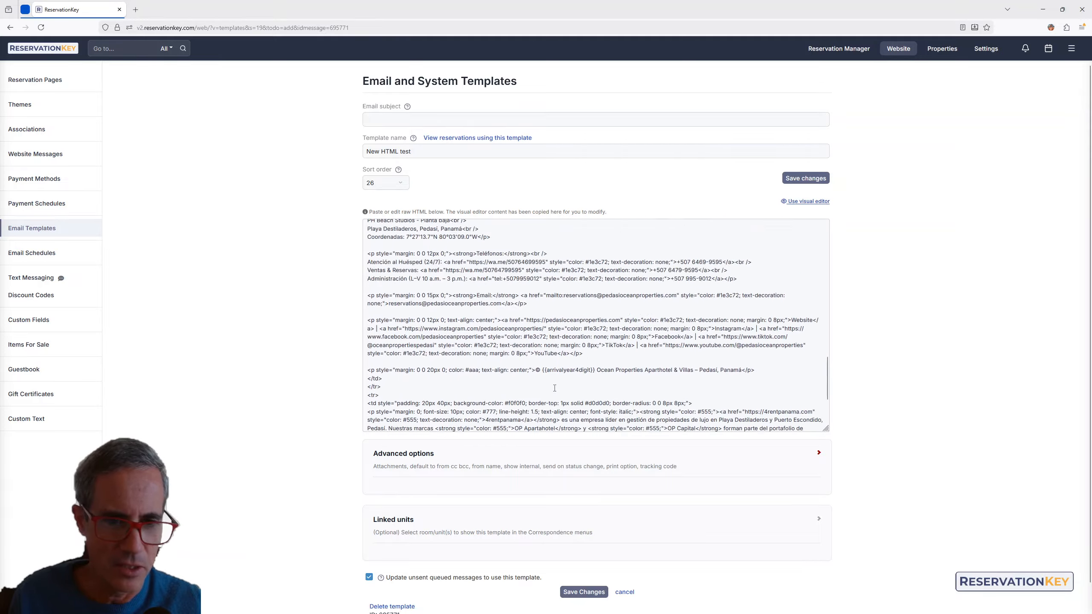
Step: Show the template in the visual editor again, place the cursor in the signature block and save the changes
click(807, 201)
scroll(636, 448, down, 5)
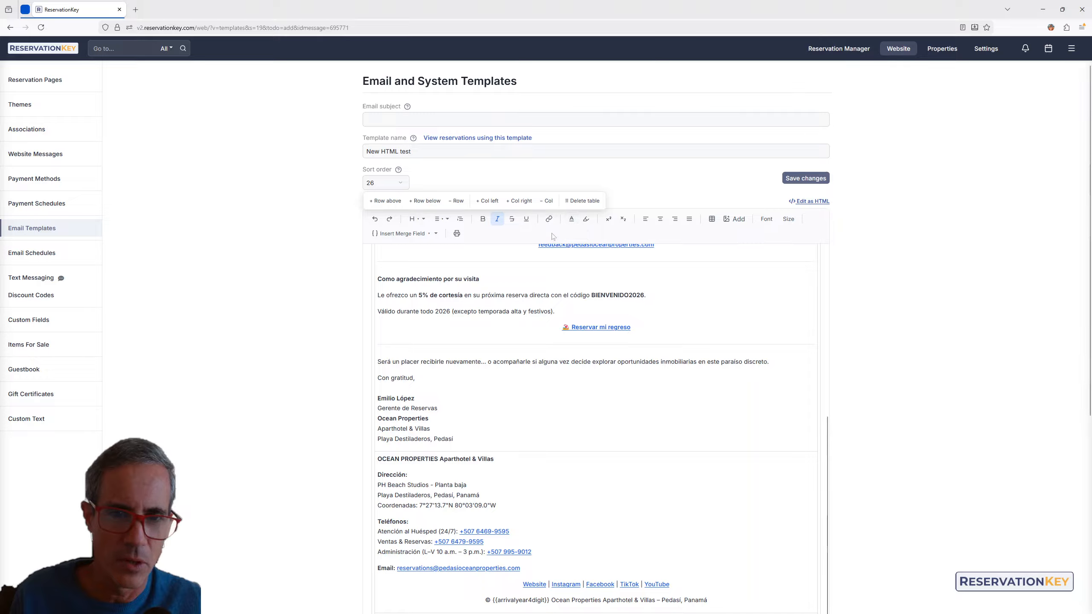
click(488, 436)
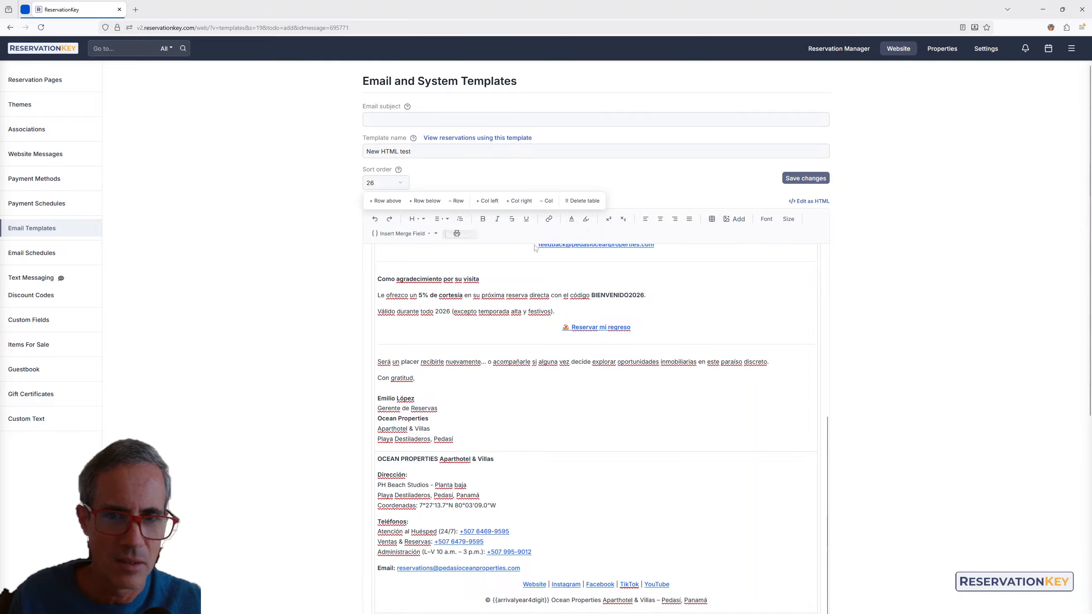
click(817, 182)
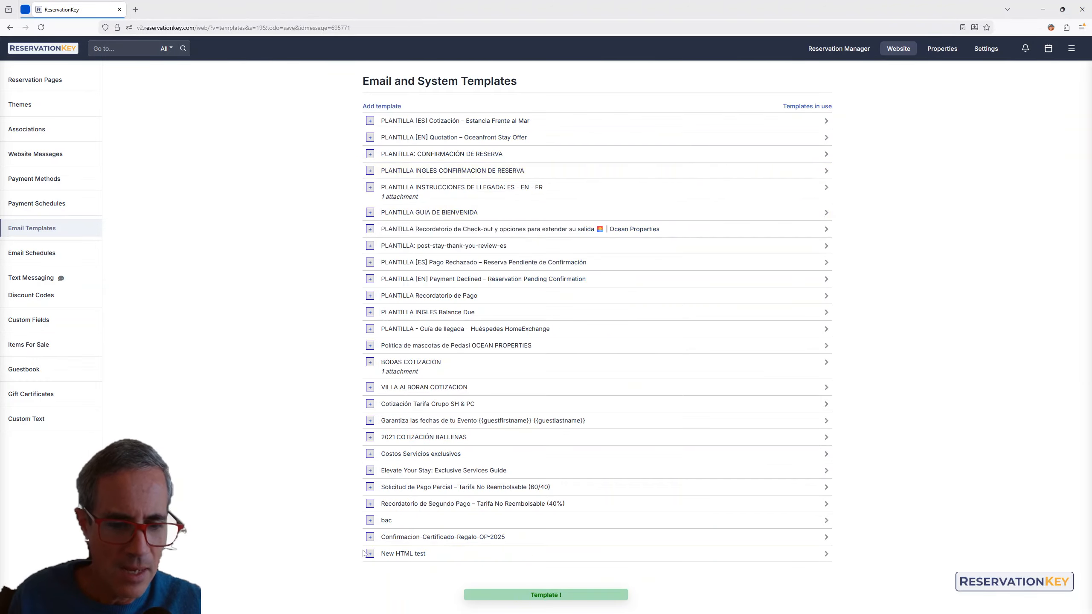
Step: Reopen the "New HTML test" template and check its content in the visual editor and as raw HTML
click(418, 555)
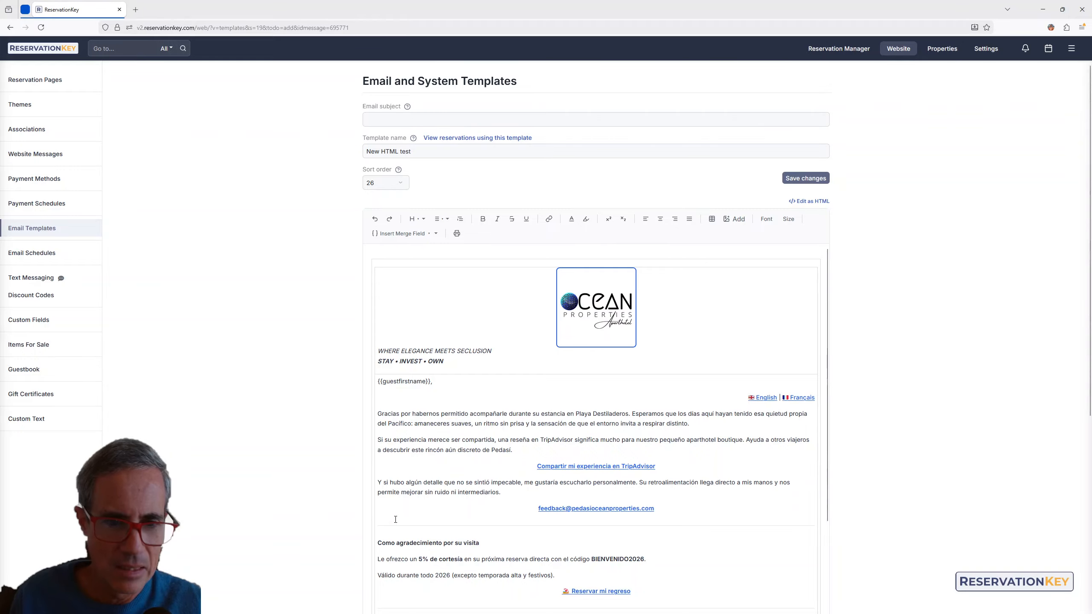
scroll(507, 443, down, 15)
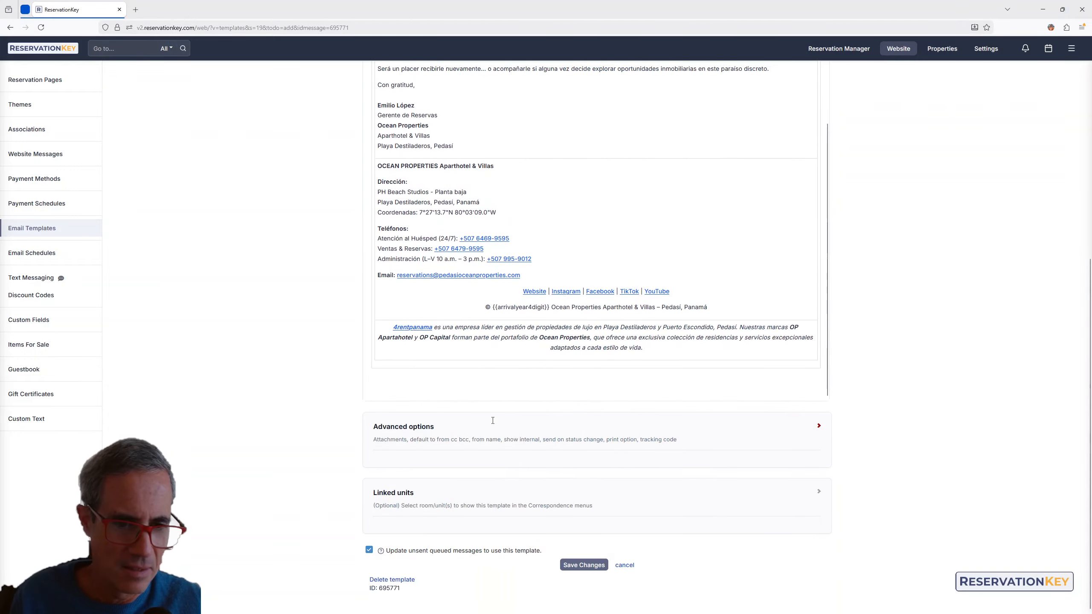
scroll(510, 439, up, 15)
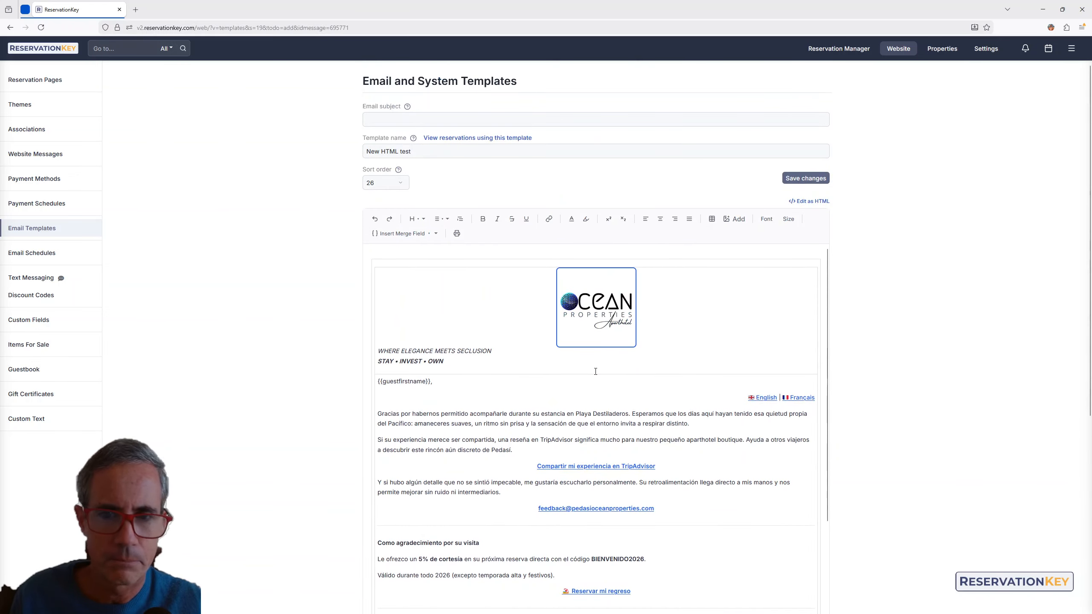
click(822, 202)
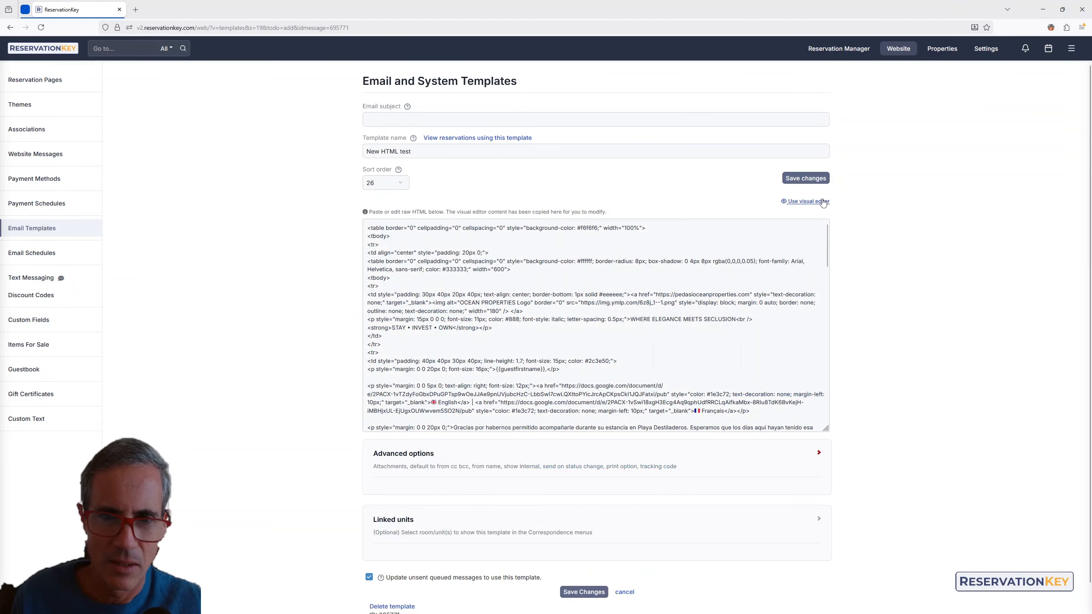
scroll(494, 334, down, 10)
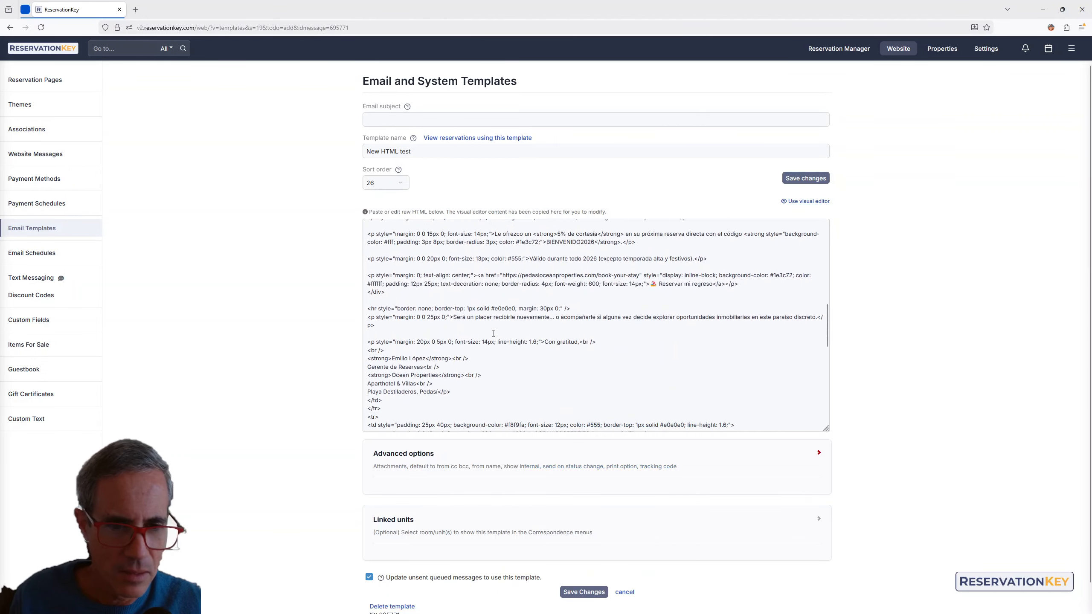
scroll(493, 334, up, 10)
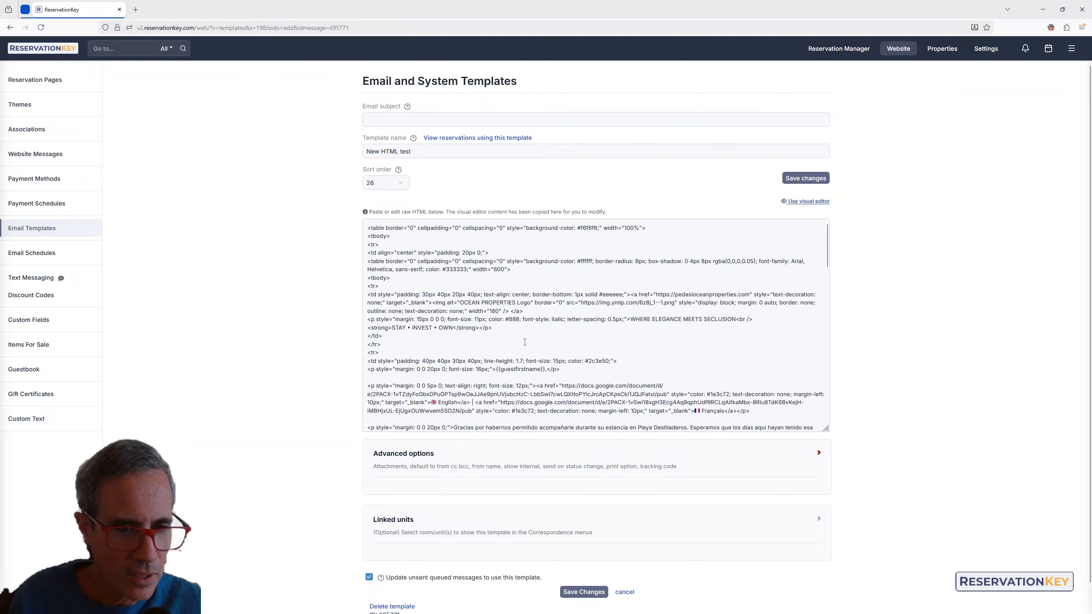
Step: Go back to the email template list, reopen "New HTML test" and edit its body as HTML
click(41, 228)
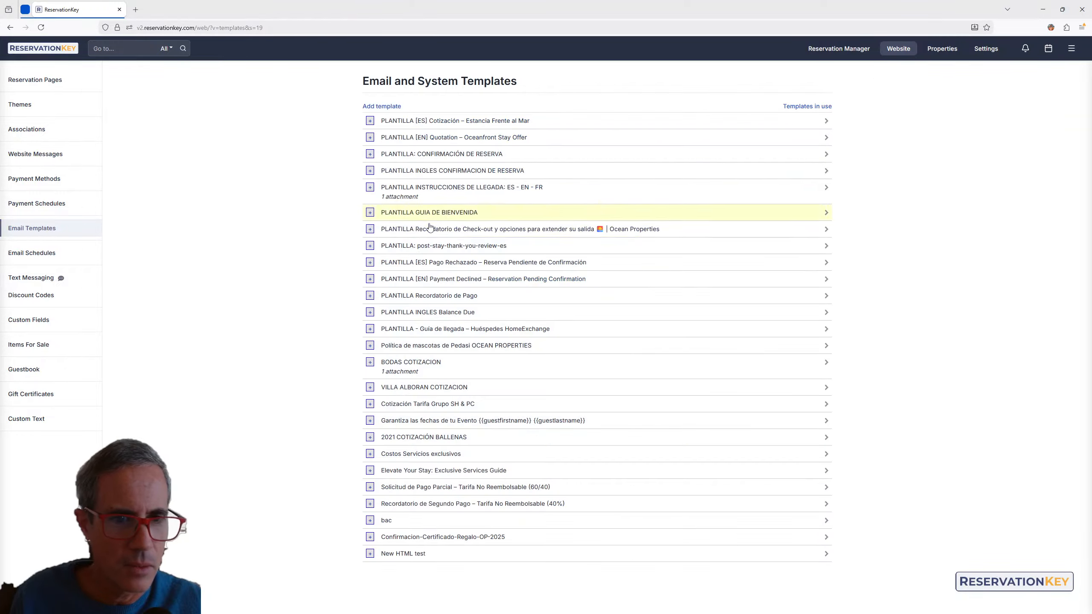
click(408, 543)
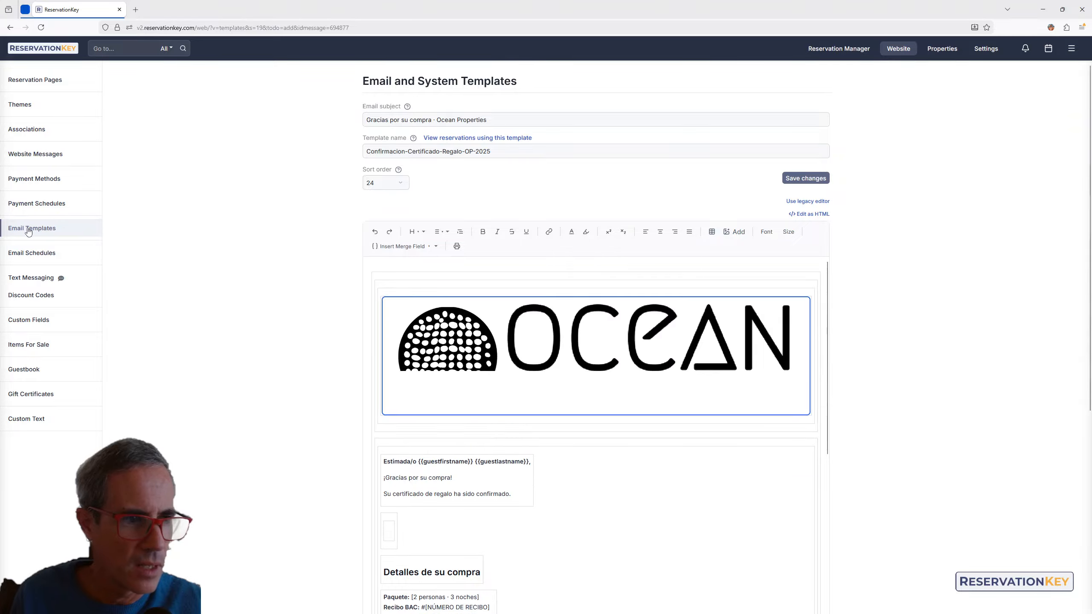
click(26, 229)
click(412, 553)
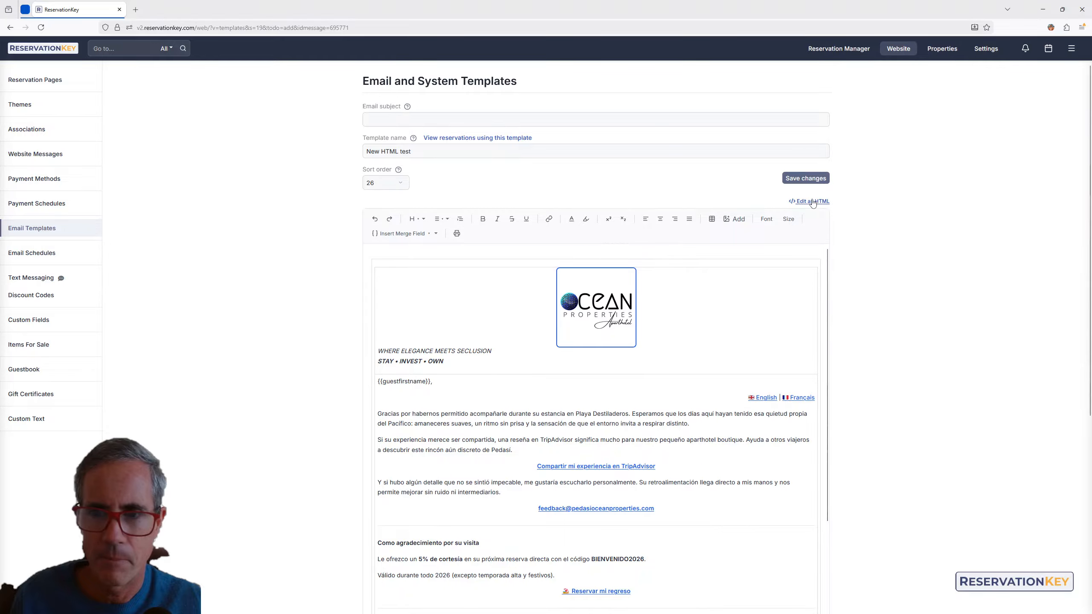
click(815, 201)
click(530, 304)
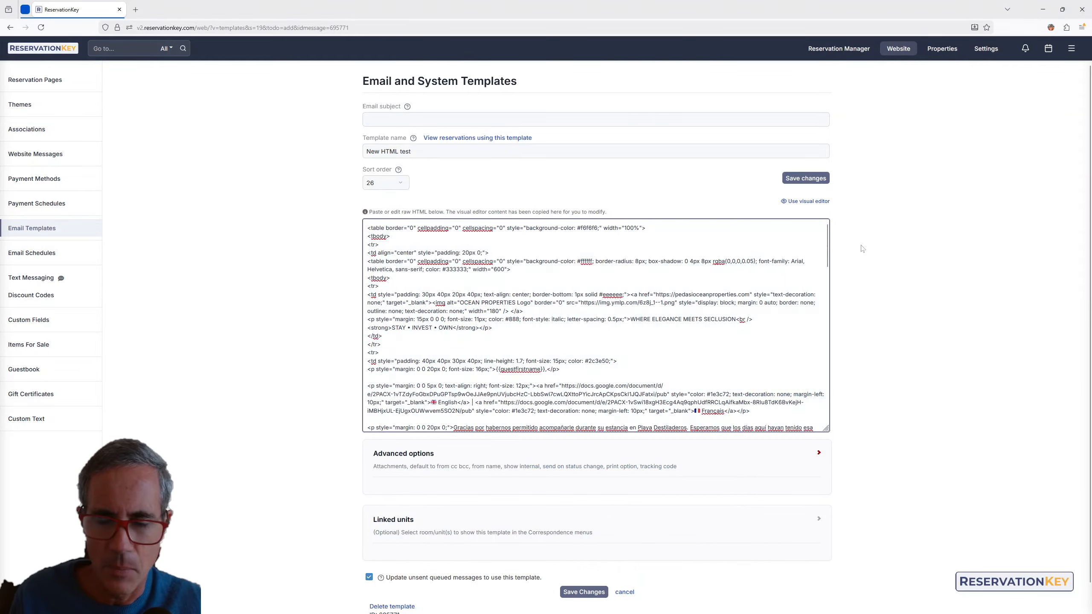
Step: Check the HTML code down to its closing table tag and save the template from the HTML view
scroll(636, 378, down, 15)
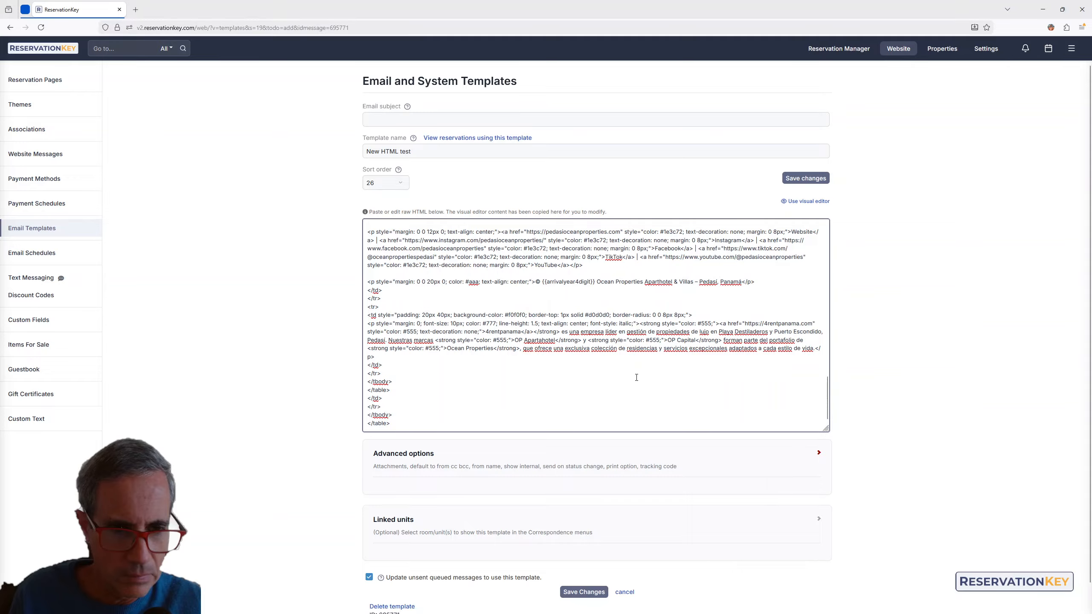
scroll(636, 377, up, 10)
click(806, 178)
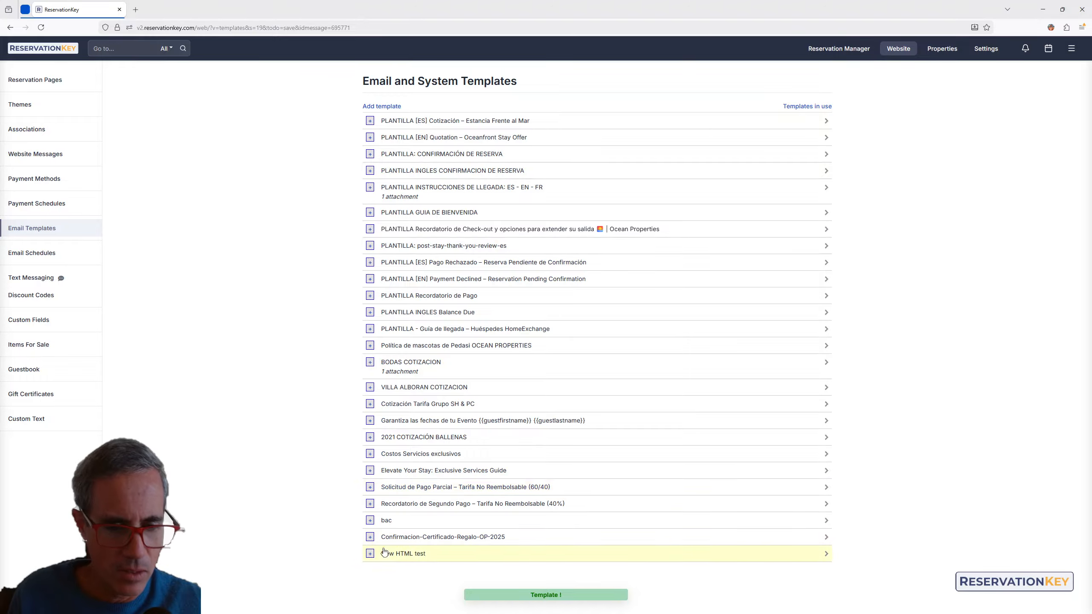
Step: Expand the "New HTML test" preview in the template list and examine the rendered email's buttons, offer box, signature and footer
click(370, 553)
scroll(610, 468, down, 6)
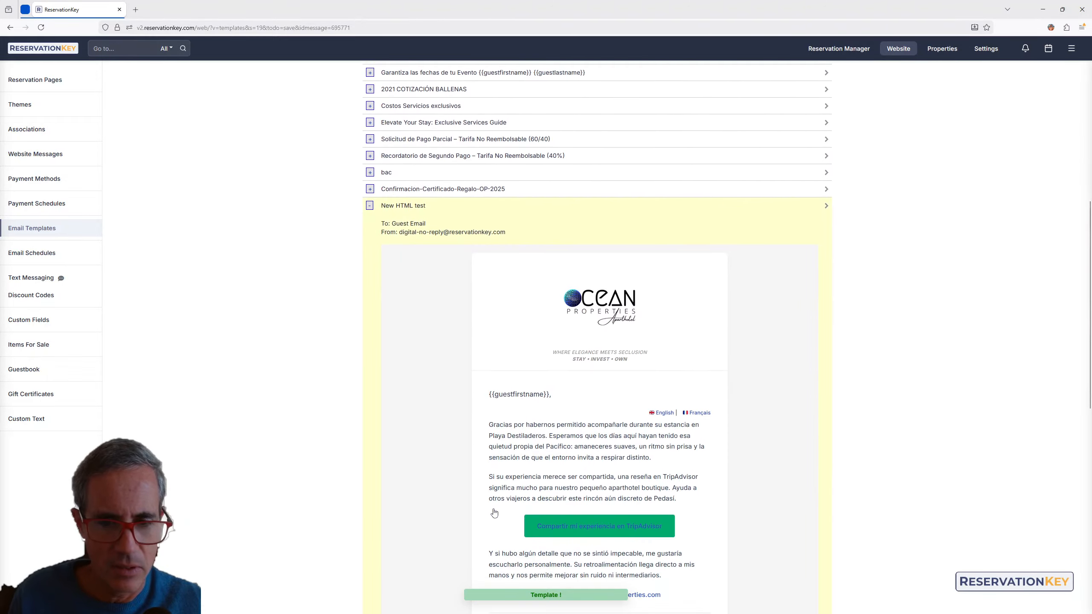
scroll(617, 470, down, 10)
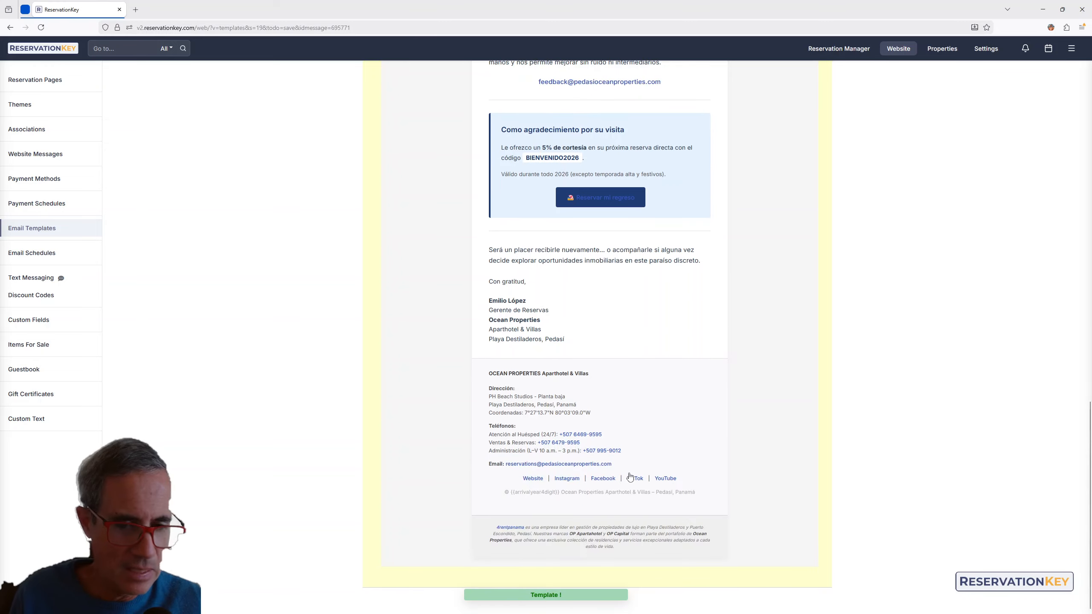
scroll(632, 473, up, 8)
scroll(635, 474, up, 9)
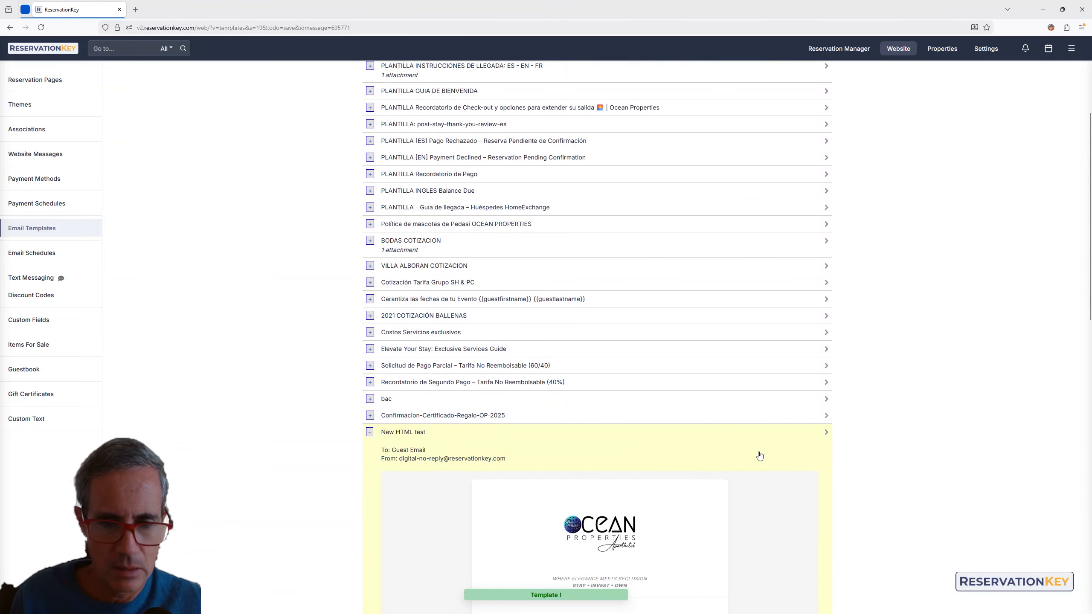
scroll(705, 512, down, 4)
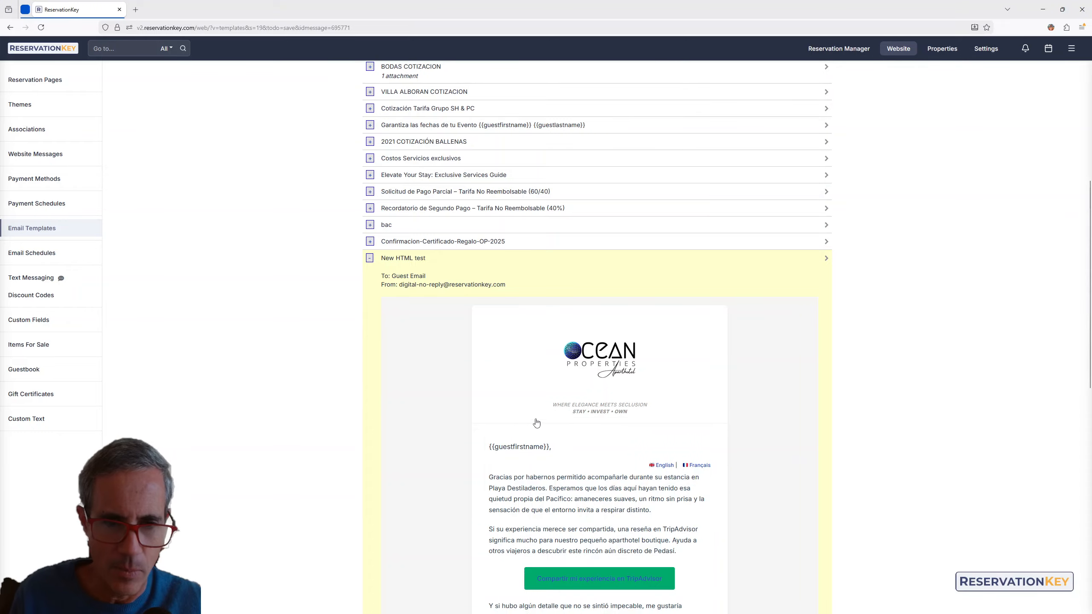
scroll(633, 387, down, 7)
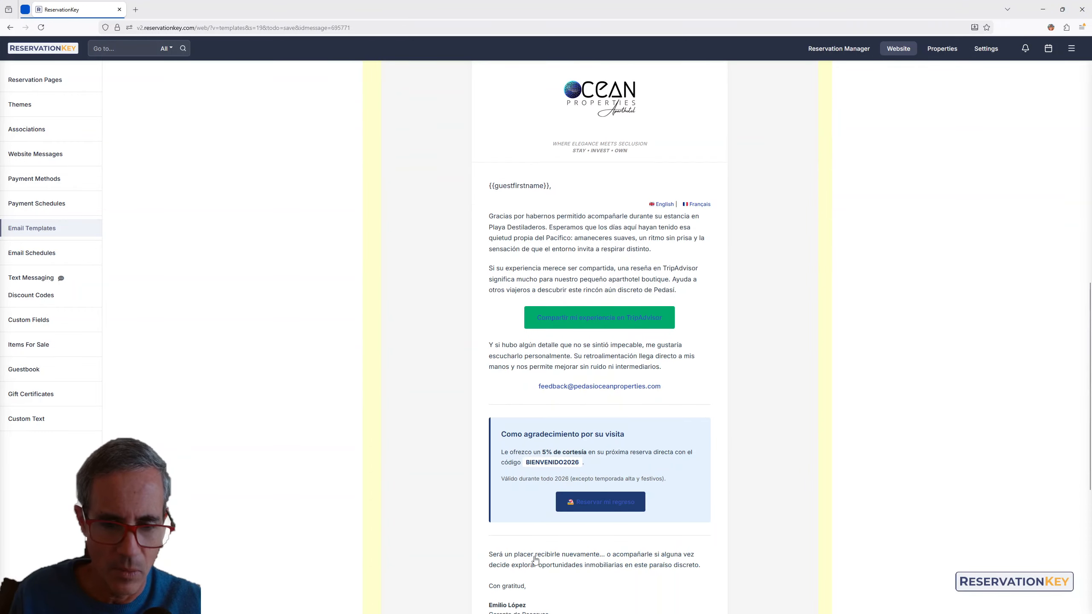
scroll(632, 362, down, 6)
scroll(438, 185, up, 12)
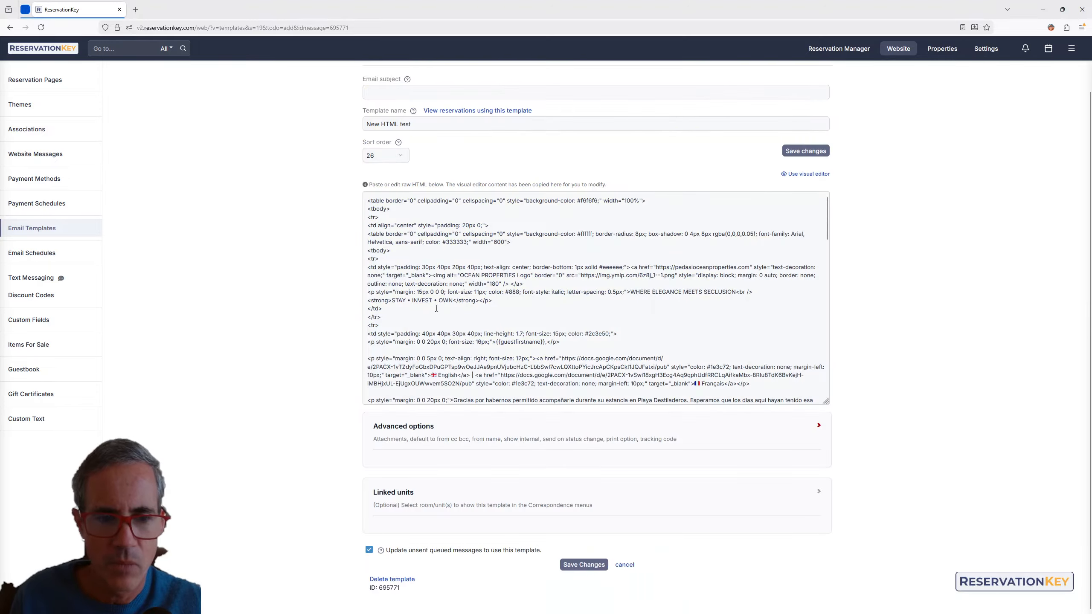
Step: Show the reopened template in the visual editor and insert the test letters "df" inside the word "acompañarle" in the first paragraph
click(807, 174)
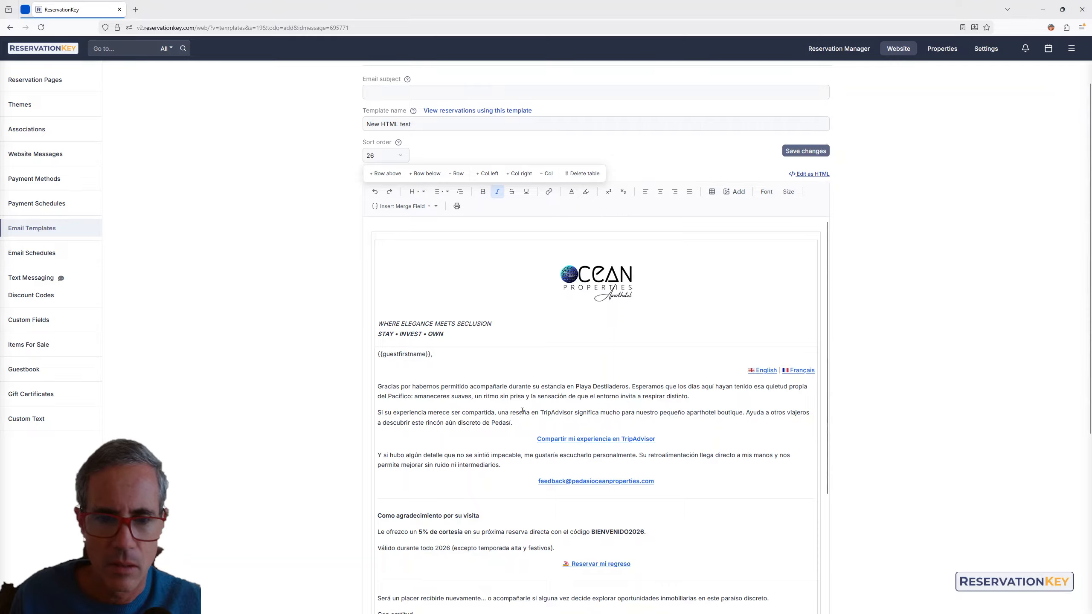
click(481, 387)
text(dfdfdf)
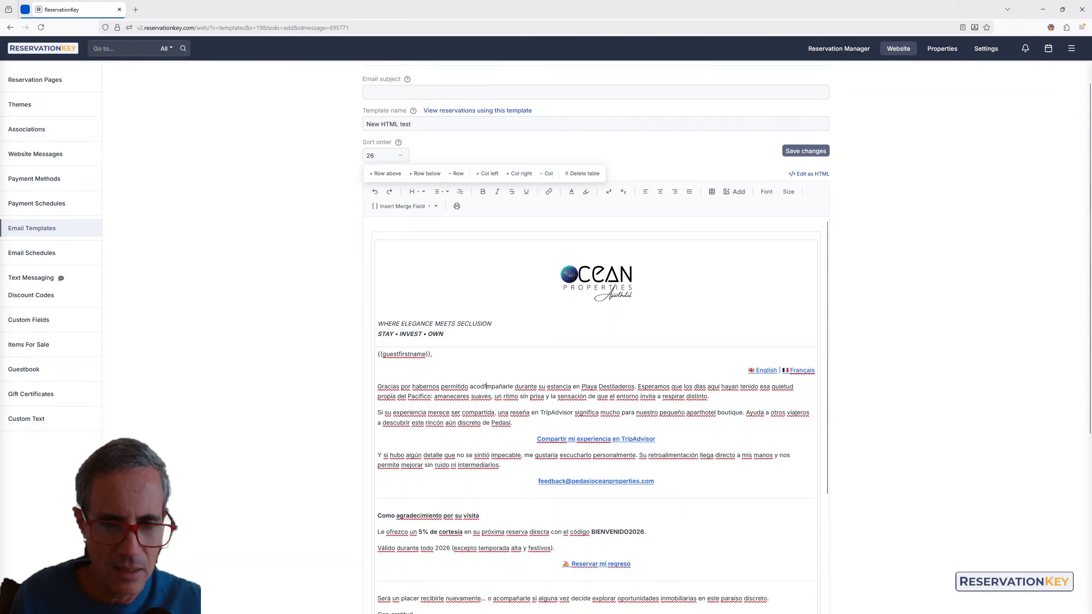
Step: Save the template from the visual editor and check its rendered email in the expanded "New HTML test" preview
click(805, 150)
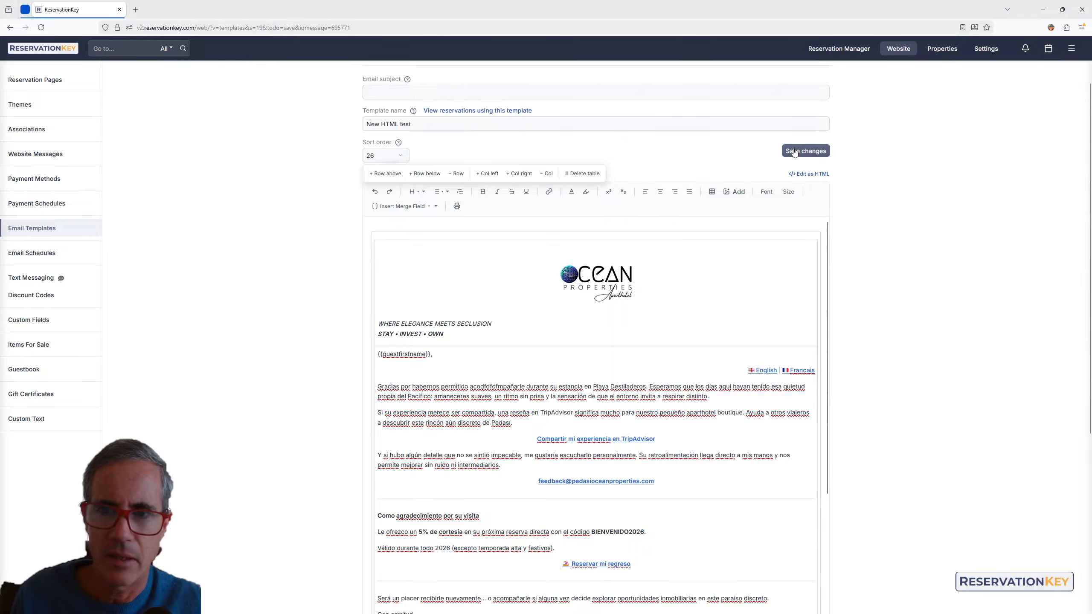
click(372, 557)
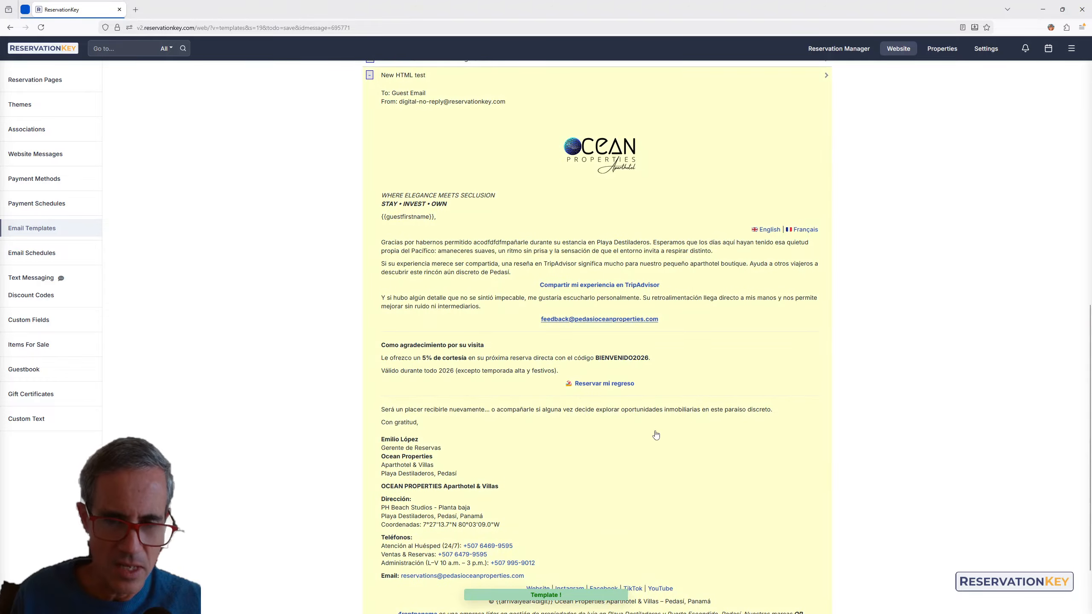
scroll(676, 382, down, 2)
click(677, 384)
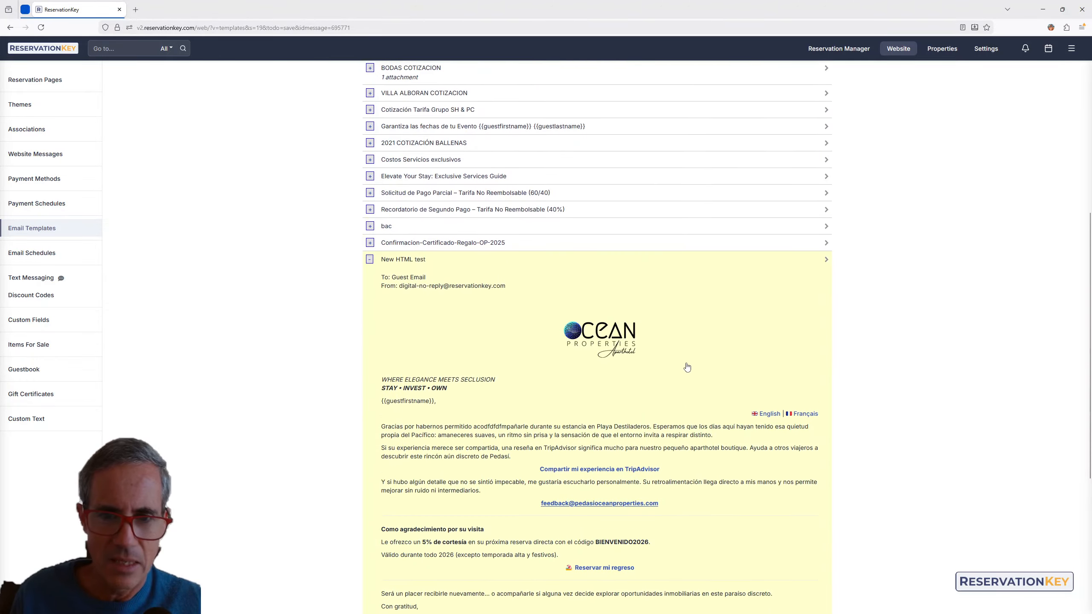
Step: Reopen "New HTML test", edit its body as HTML, check the code down to the closing table tag and save the template
scroll(403, 258, down, 8)
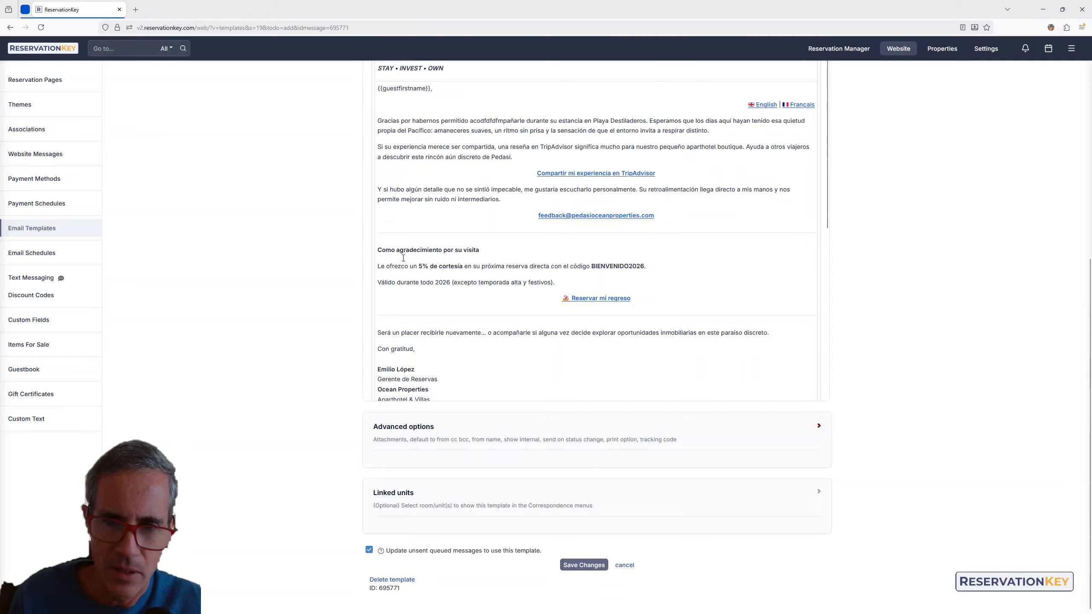
scroll(808, 251, up, 4)
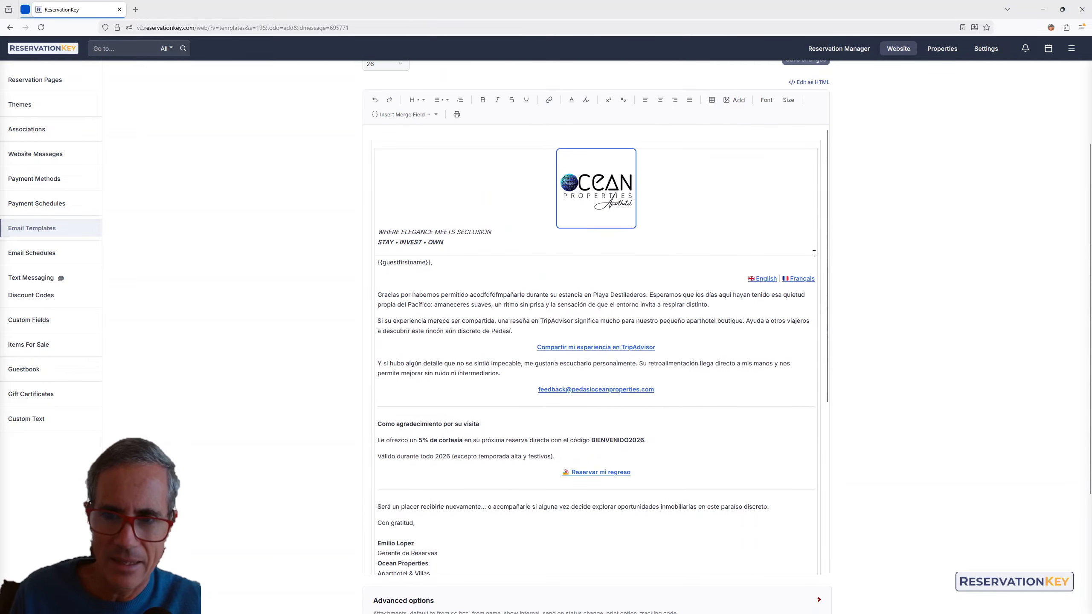
scroll(660, 261, up, 3)
click(808, 174)
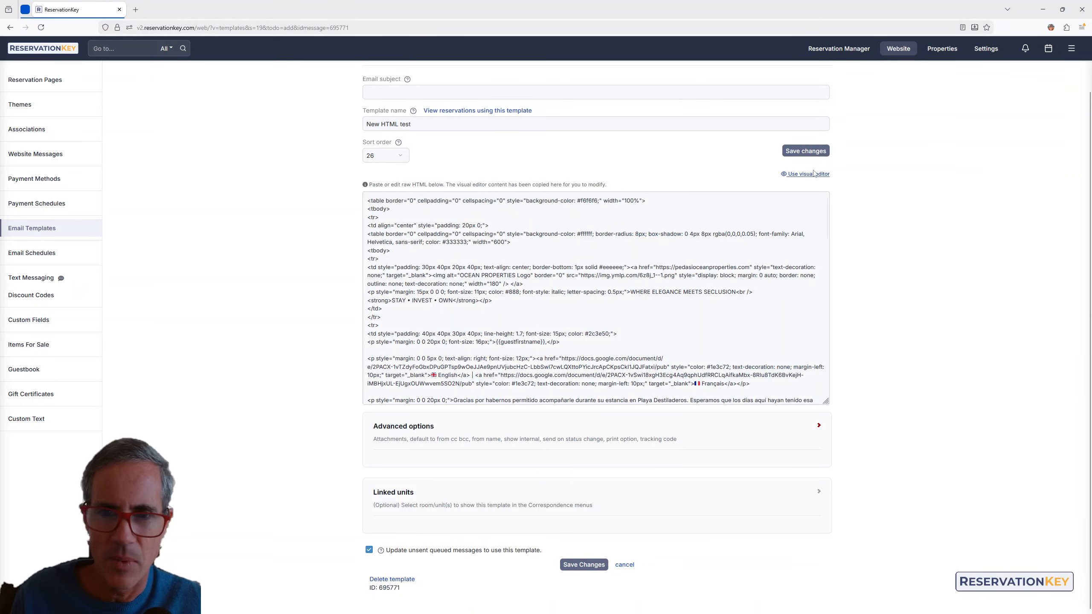
drag(471, 266, 486, 357)
scroll(490, 355, down, 15)
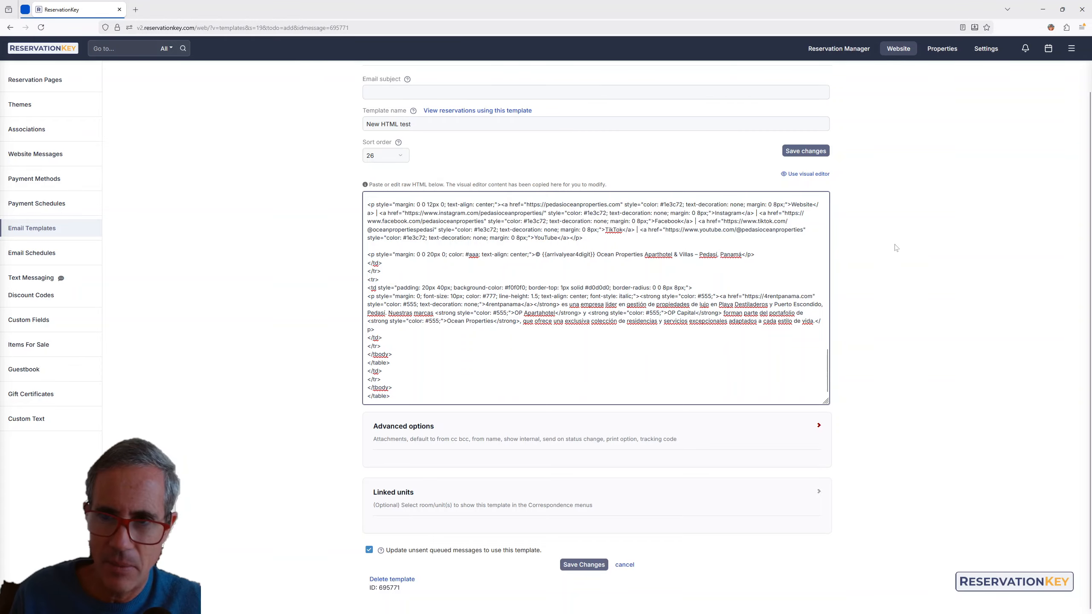
click(798, 152)
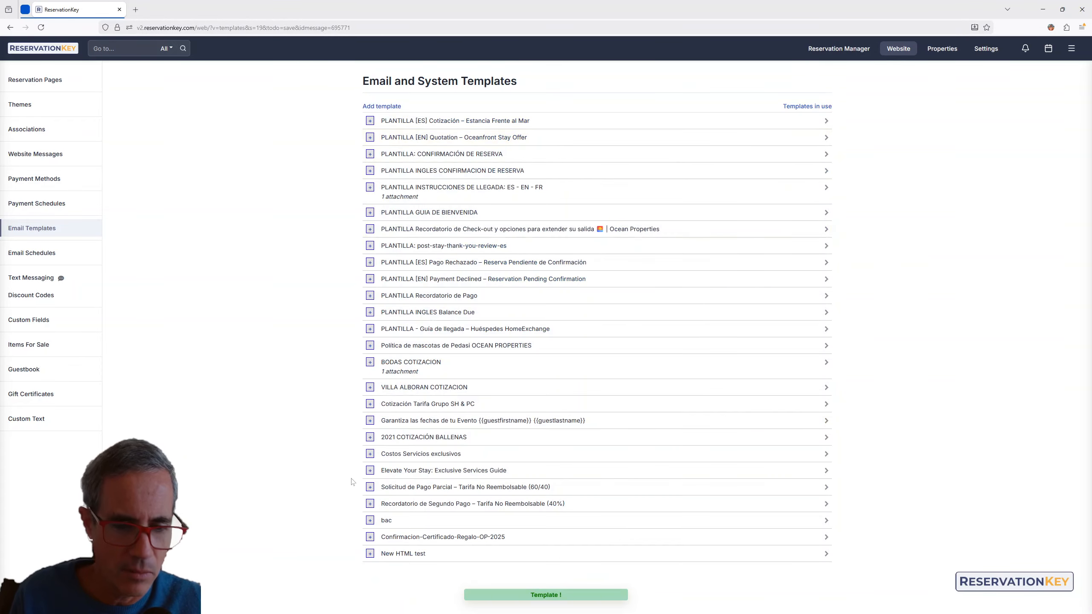
Step: Expand the preview of the HTML-saved "New HTML test" template and examine the email's layout, button styling and first paragraph
click(370, 553)
scroll(595, 453, down, 8)
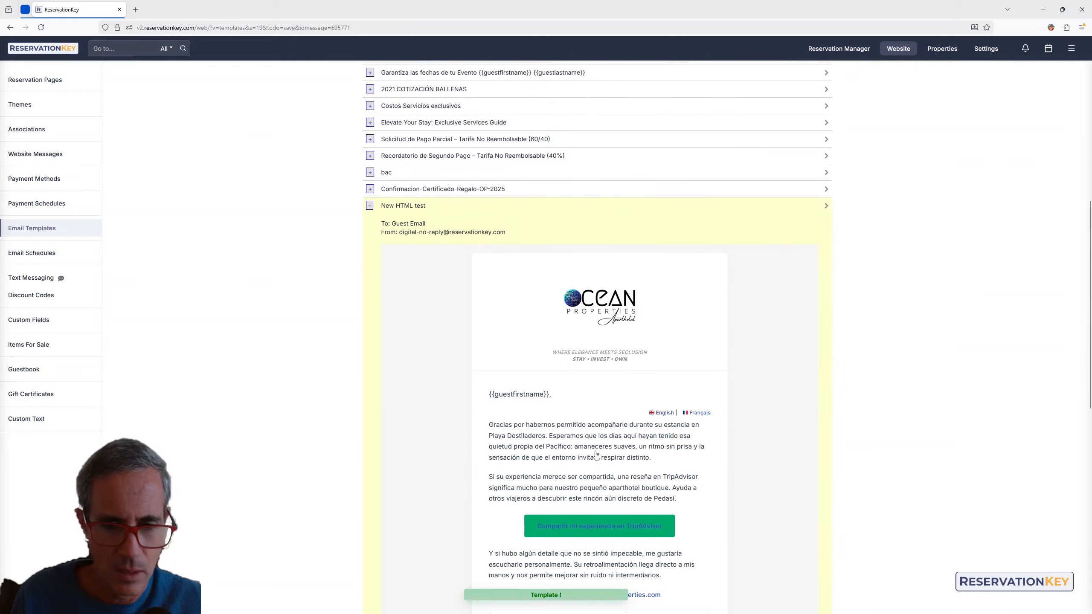
scroll(595, 453, down, 8)
scroll(594, 454, up, 11)
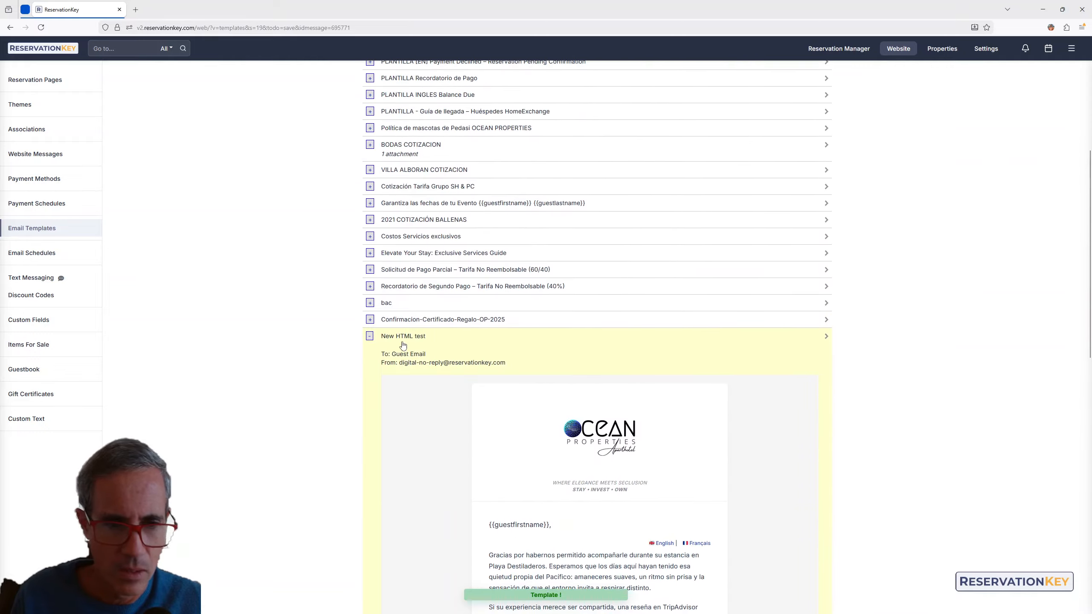
Step: Reopen "New HTML test", switch its body to the visual editor, save without editing, and expand the template's preview
click(404, 338)
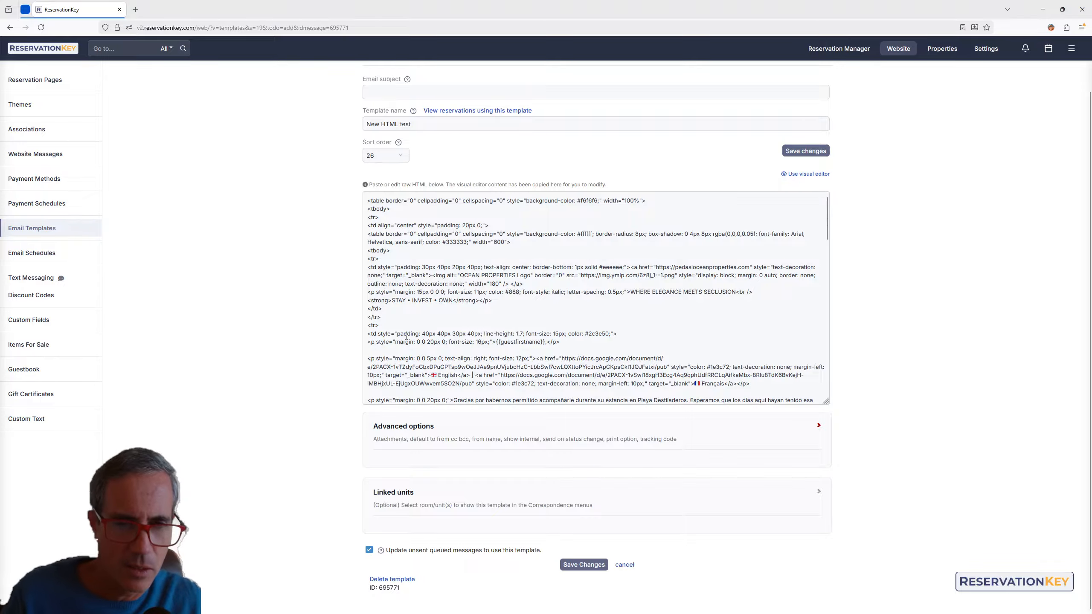
click(807, 174)
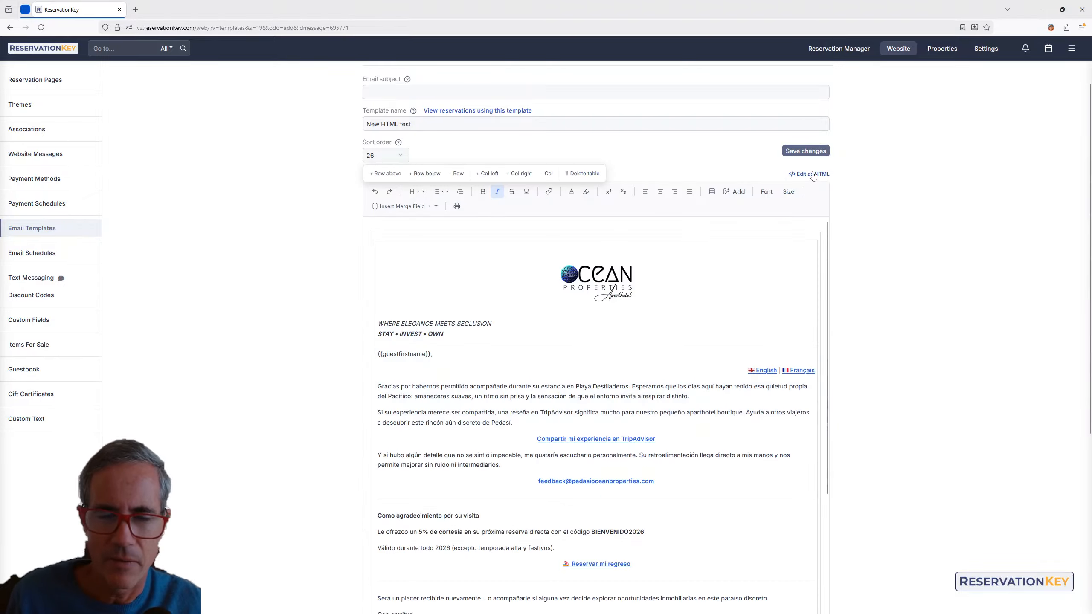
click(795, 152)
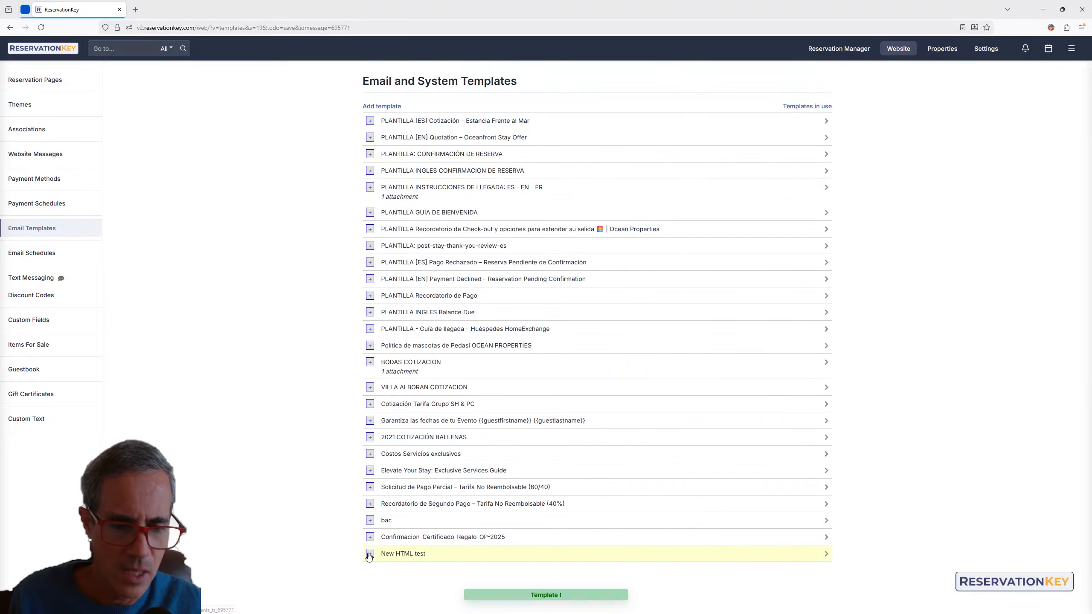
click(370, 553)
scroll(389, 571, down, 5)
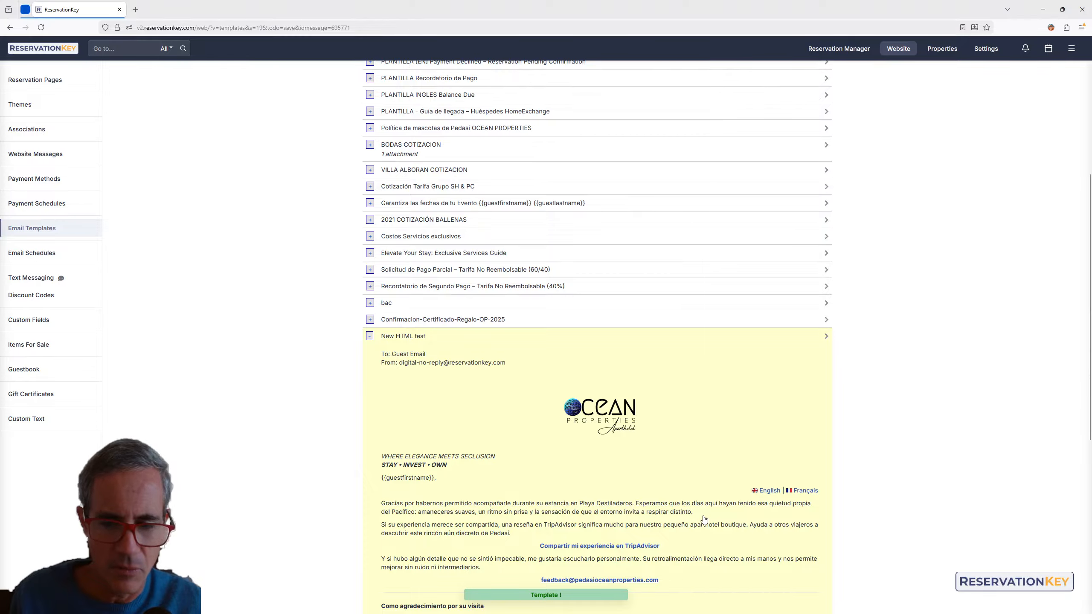
Step: Reopen "New HTML test", replace its entire HTML code with the copied original HTML, and save the template from the HTML view
click(414, 337)
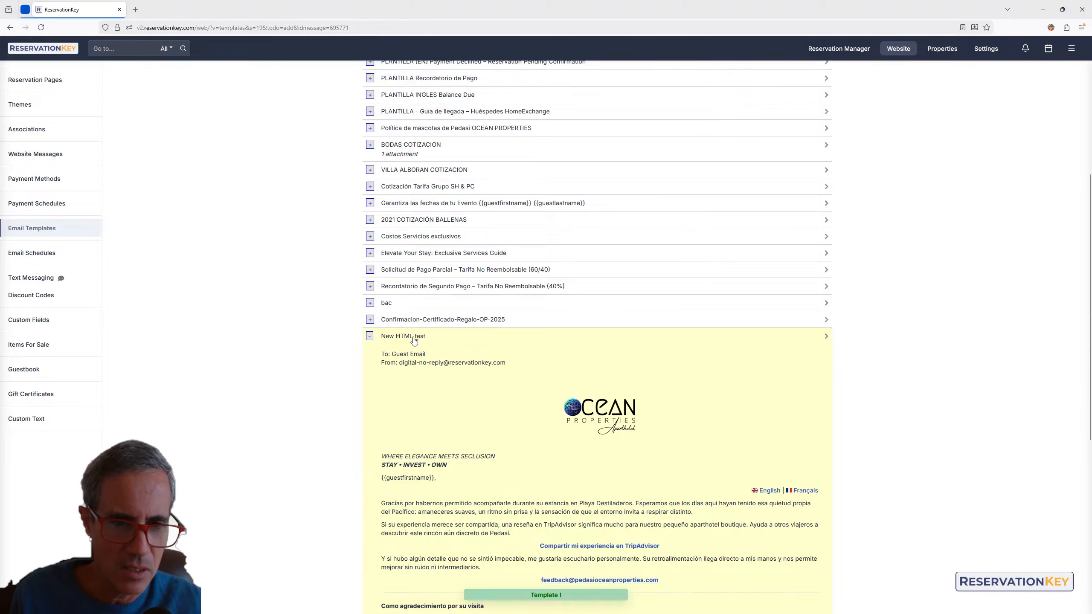
scroll(778, 420, up, 5)
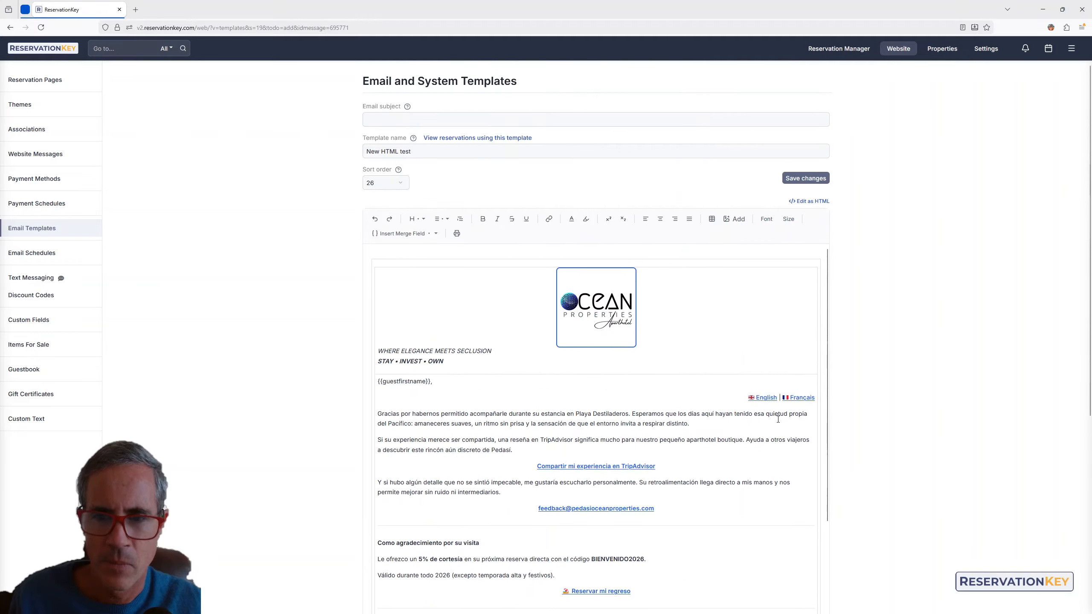
click(805, 201)
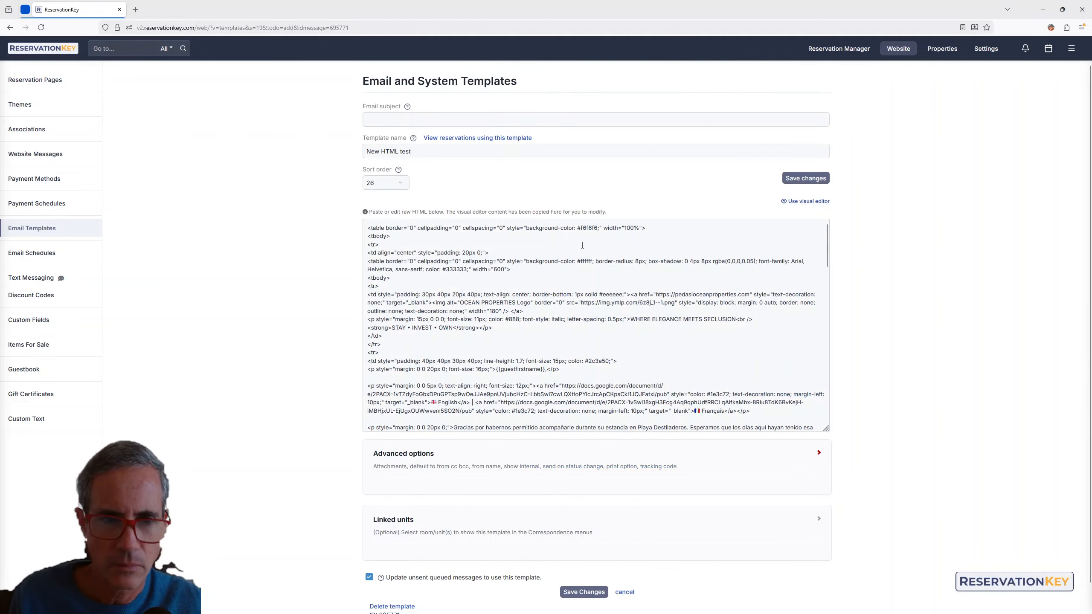
click(596, 270)
key(ctrl+a)
key(BackSpace)
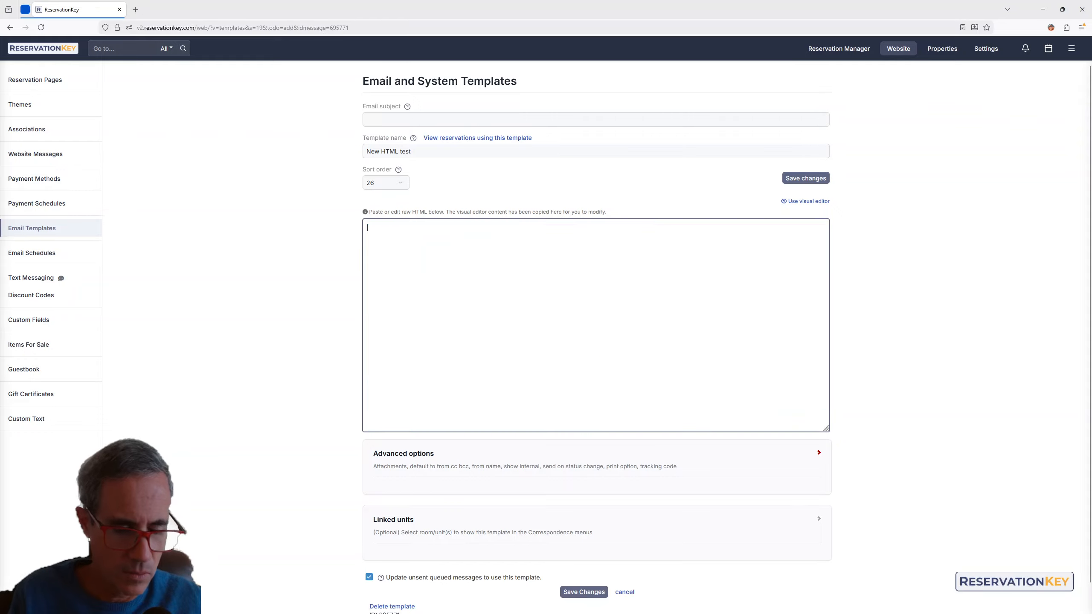
key(ctrl+v)
scroll(645, 297, up, 15)
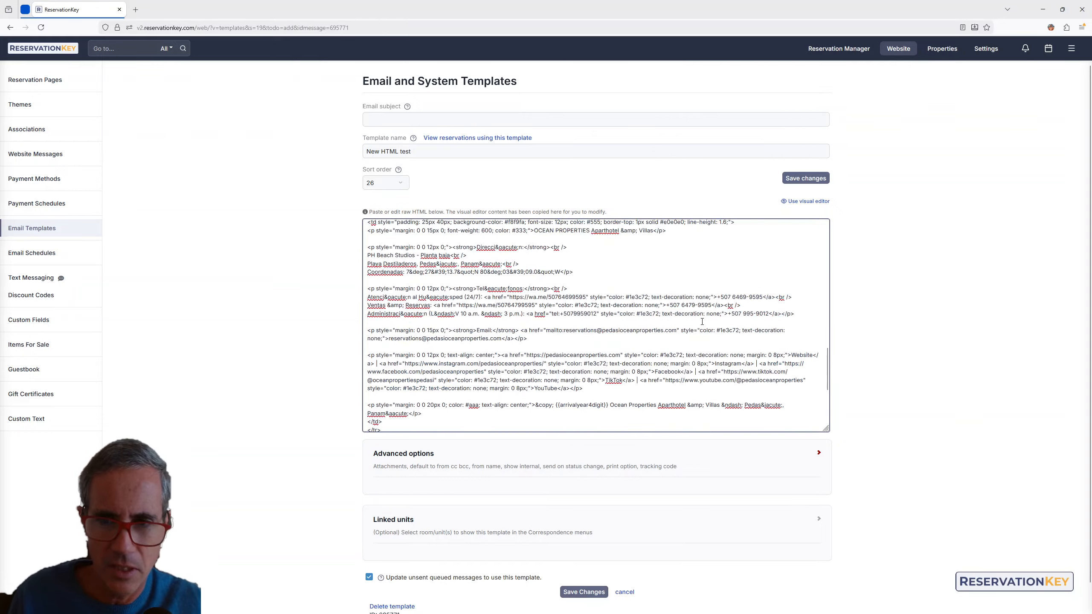
click(804, 178)
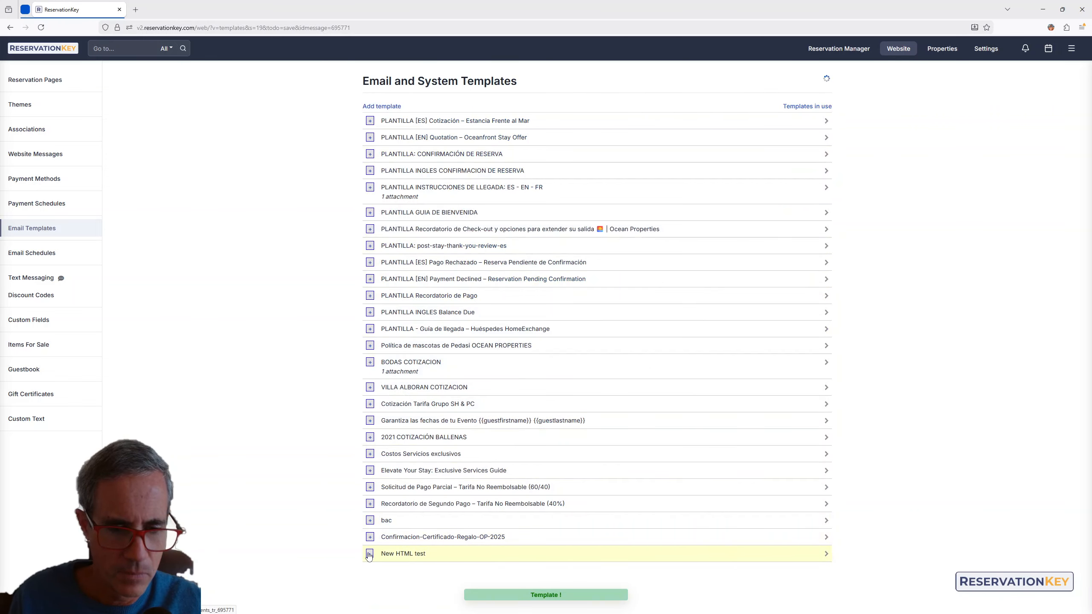
Step: Expand the "New HTML test" preview to examine the email rendered from the pasted HTML, and collapse it again
click(370, 554)
scroll(508, 533, down, 10)
scroll(662, 353, up, 10)
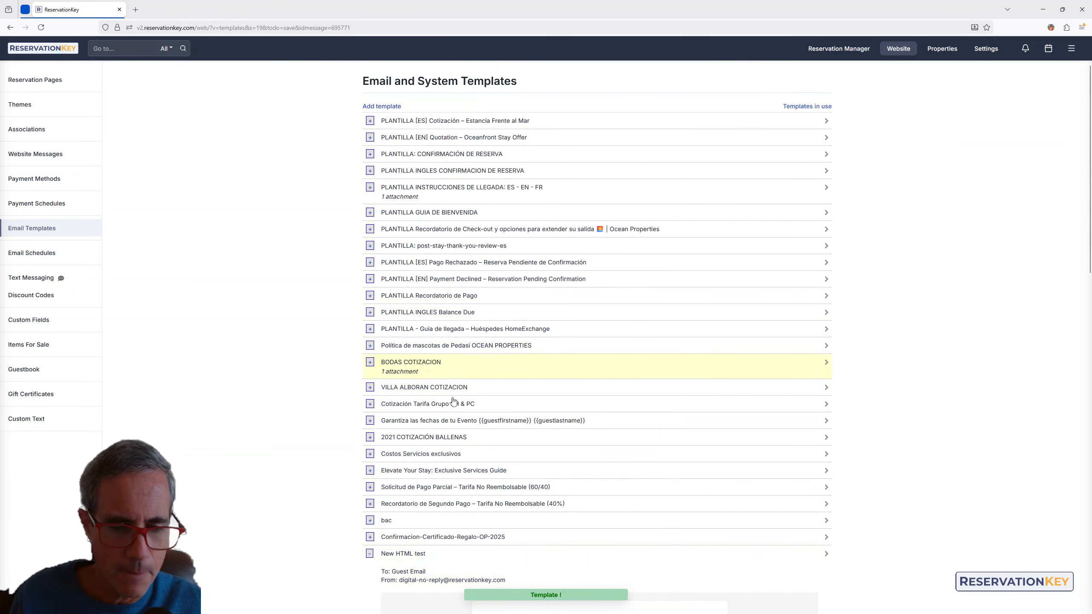
click(370, 555)
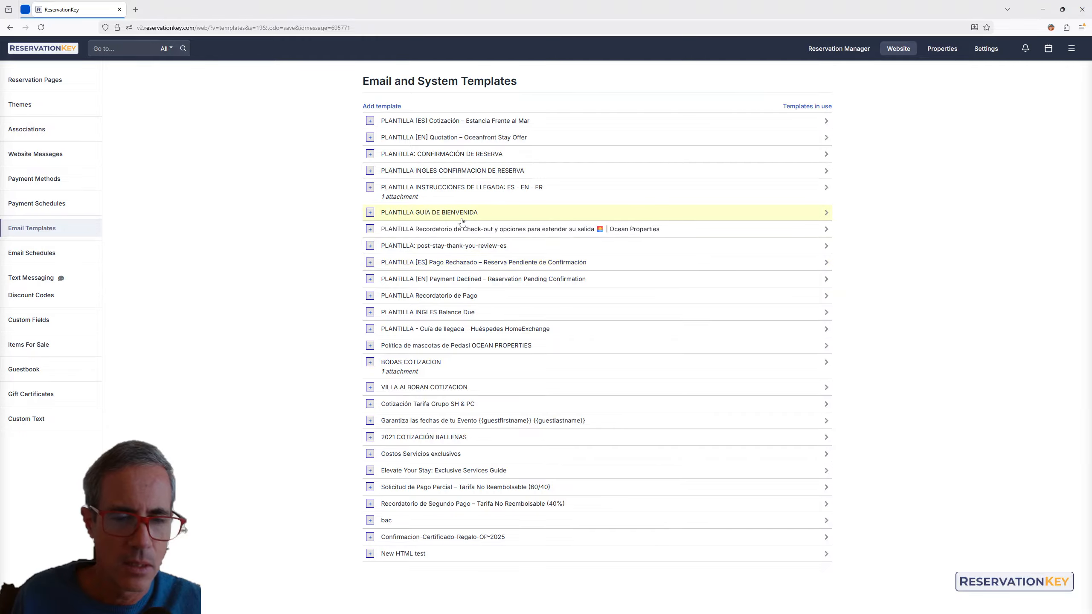
Step: Open the "PLANTILLA: post-stay-thank-you-review-es" template and examine its body in the old editor down to the footer
click(453, 249)
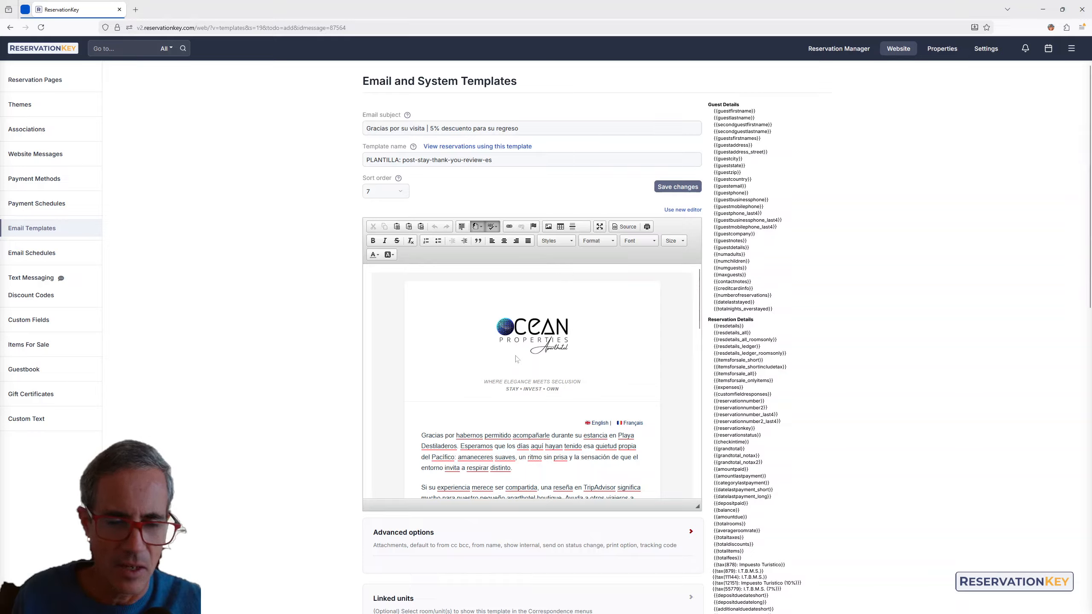
scroll(597, 391, down, 10)
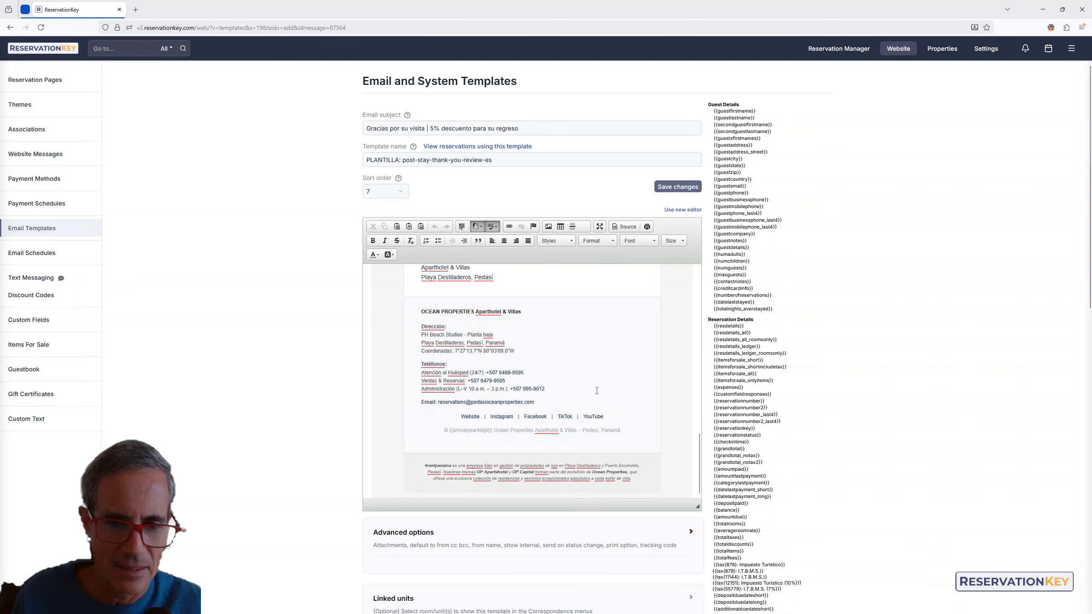
scroll(597, 390, up, 10)
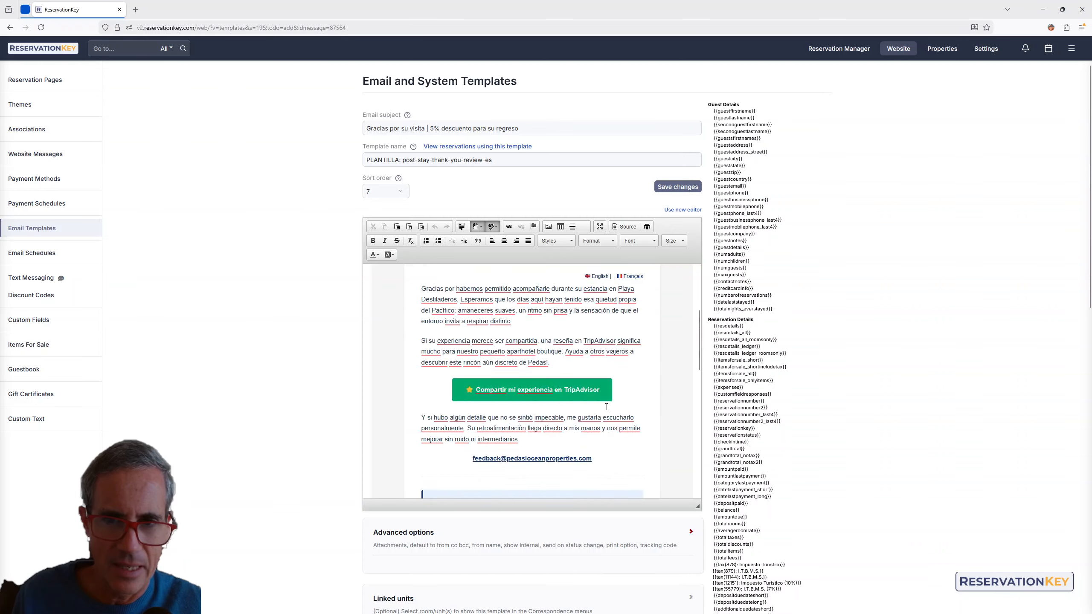
Step: Replace the post-stay thank-you template's entire source code with the copied HTML and save the template
click(627, 229)
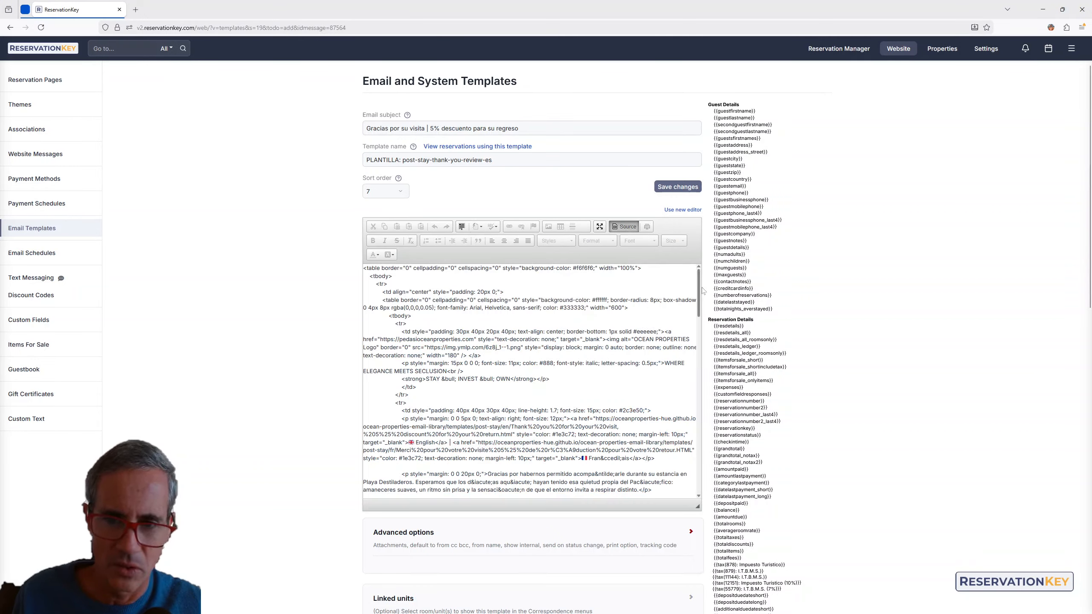
drag(699, 279, 697, 455)
scroll(537, 344, up, 4)
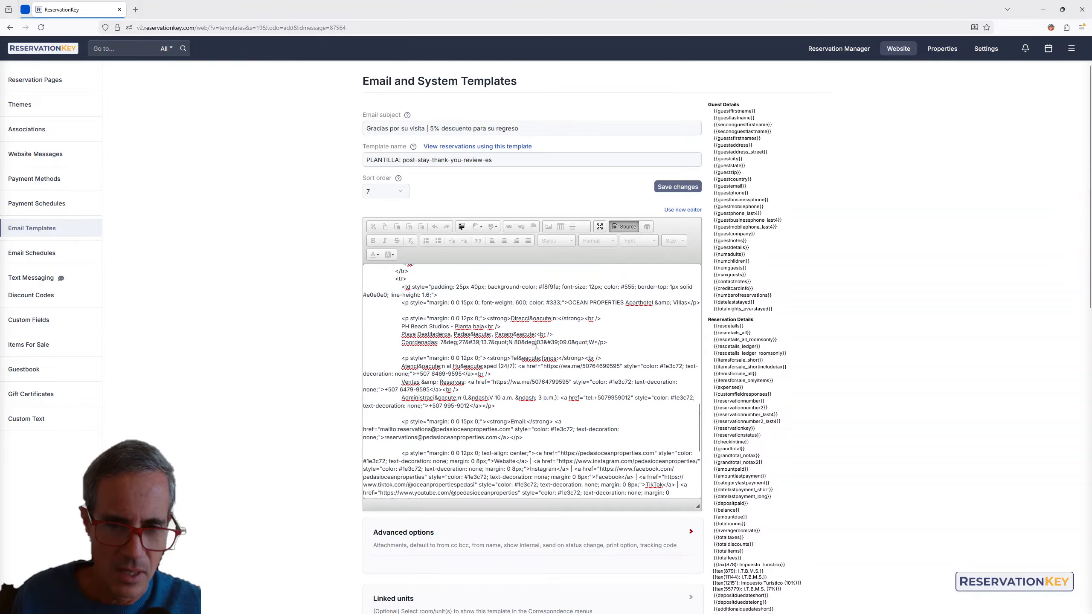
key(ctrl+a)
key(Delete)
key(ctrl+v)
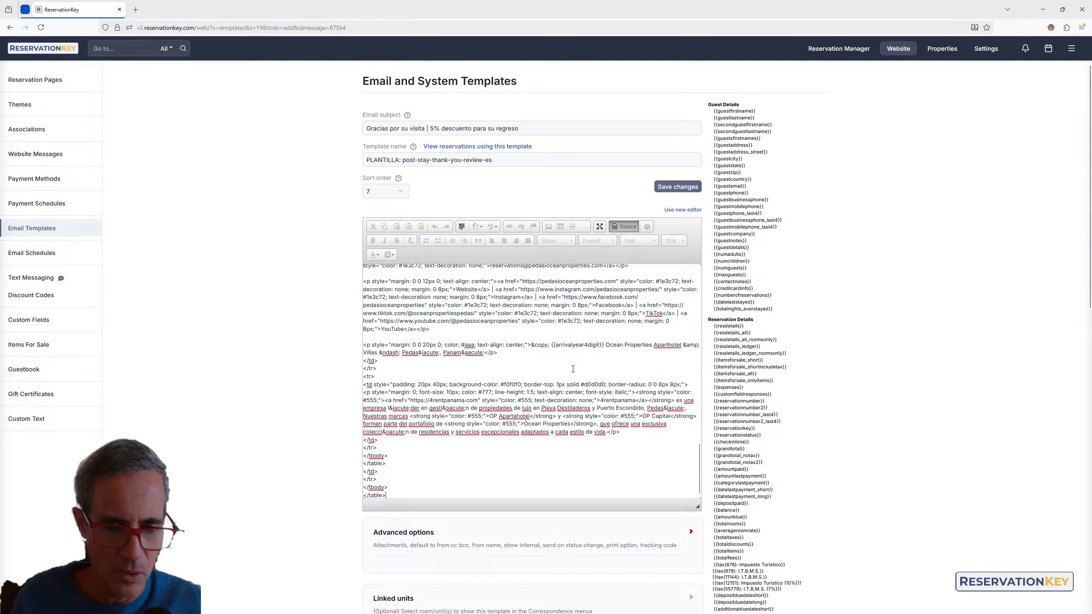
scroll(573, 368, up, 3)
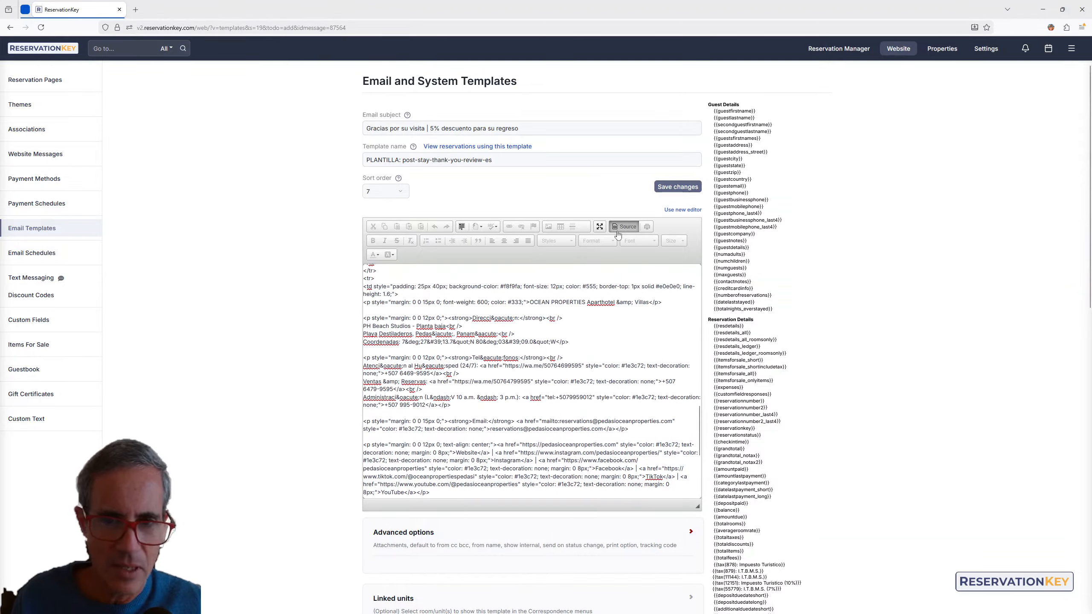
click(675, 187)
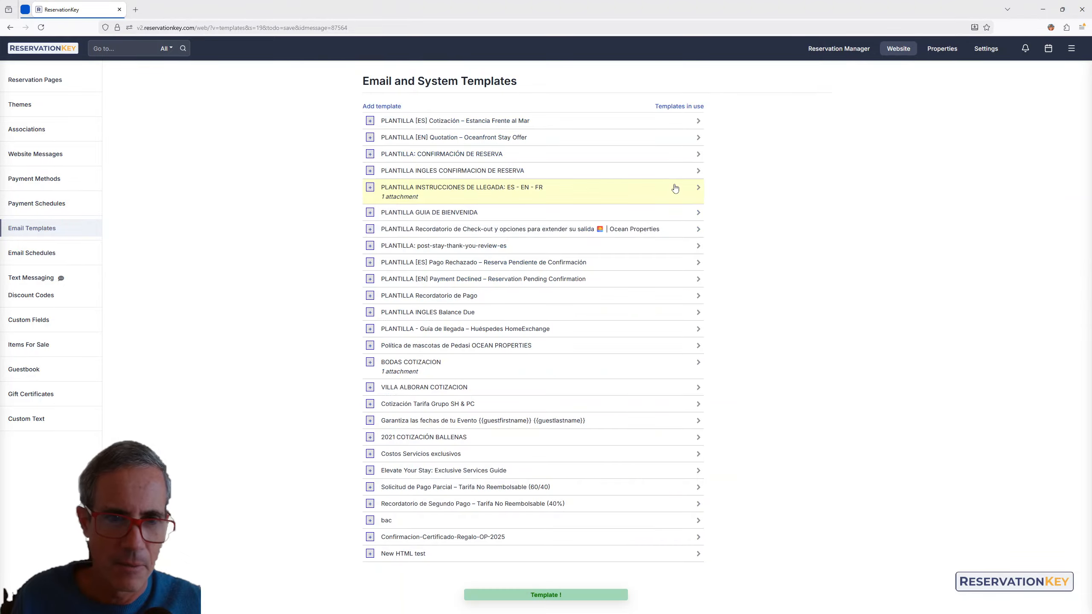
Step: Expand the "PLANTILLA: post-stay-thank-you-review-es" preview, examine the rendered email from header to footer, and collapse it
click(370, 245)
scroll(552, 428, down, 6)
scroll(553, 429, down, 10)
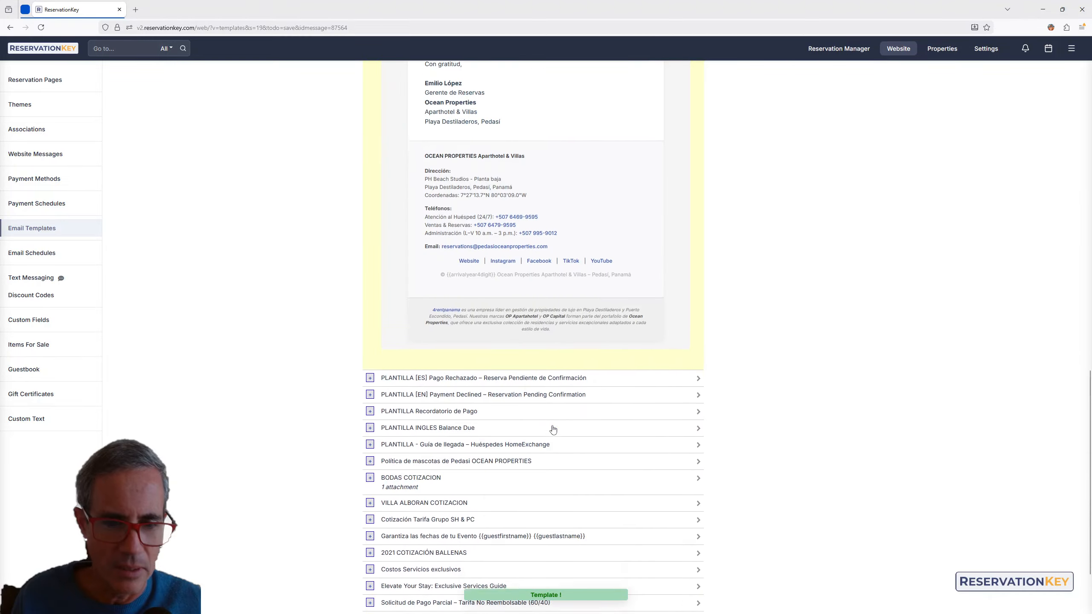
scroll(553, 429, up, 12)
scroll(553, 428, up, 3)
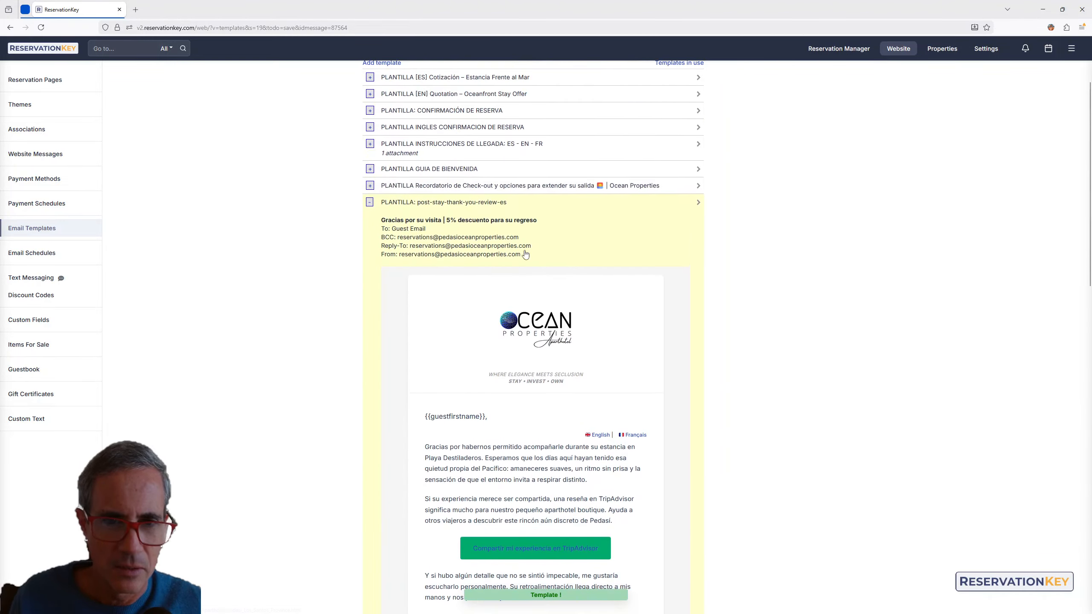
click(369, 203)
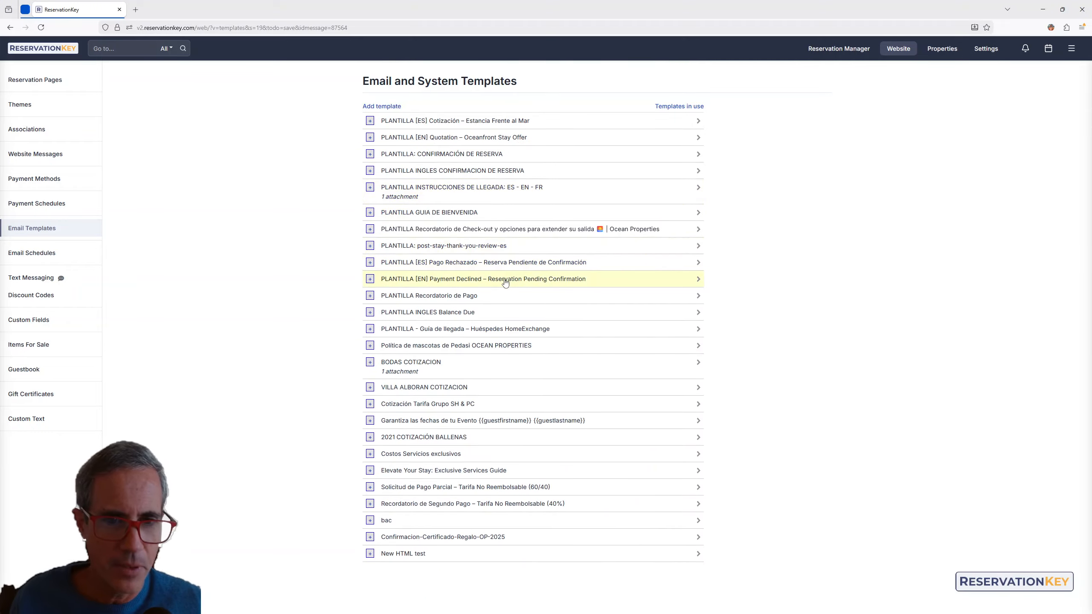
Step: Reopen the "PLANTILLA: post-stay-thank-you-review-es" template and examine how the saved HTML displays in the old editor
click(483, 247)
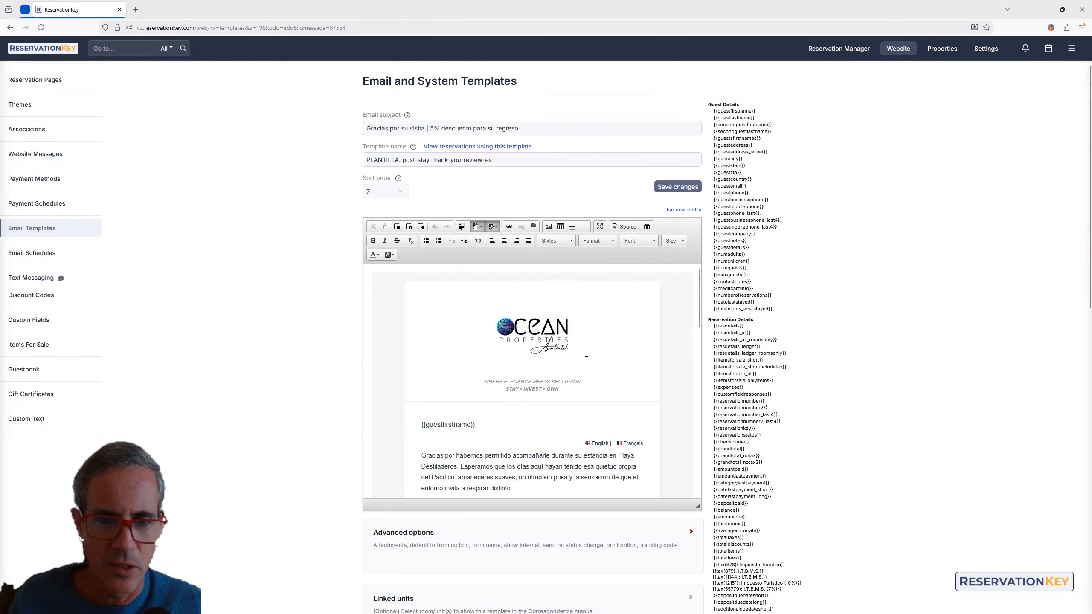
scroll(554, 426, down, 5)
scroll(618, 432, up, 5)
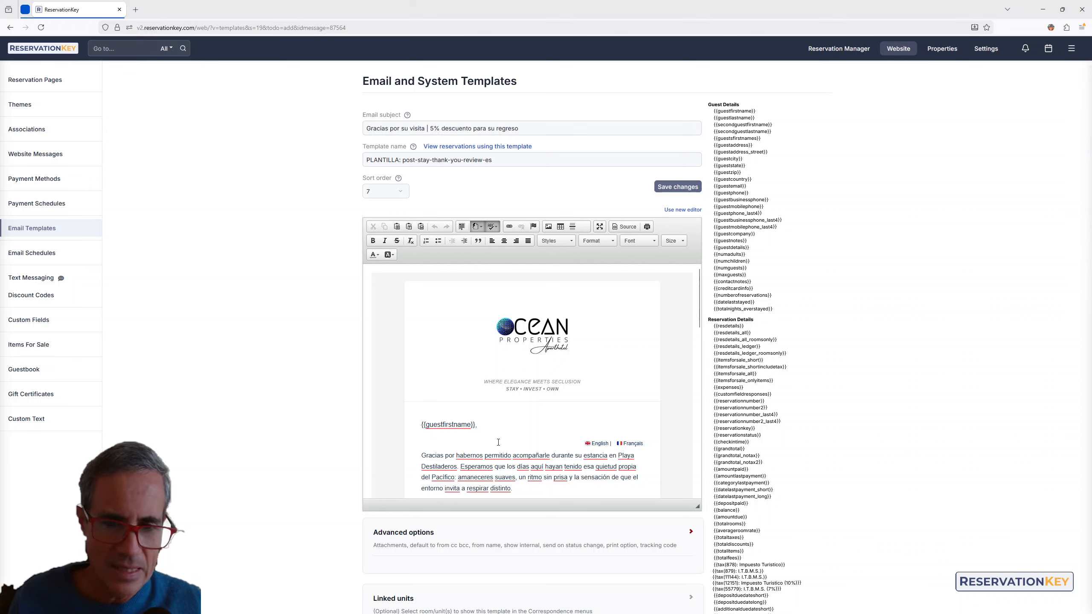
Step: Look through the thank-you email body in the old editor and insert the test text "fdasfasdf" in its opening paragraph
scroll(609, 406, down, 5)
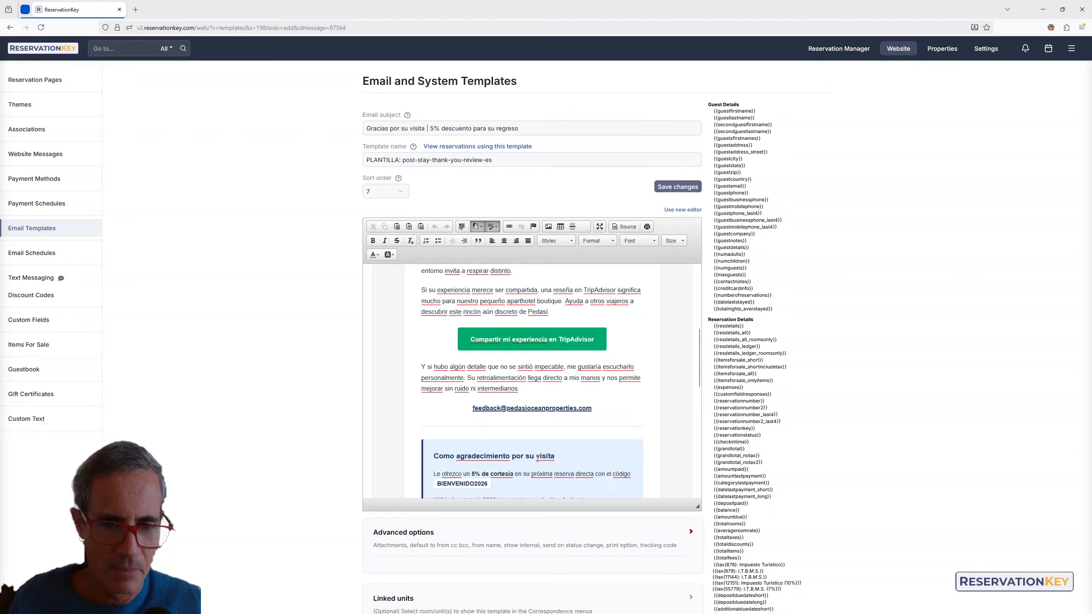
scroll(538, 458, down, 5)
scroll(549, 429, up, 10)
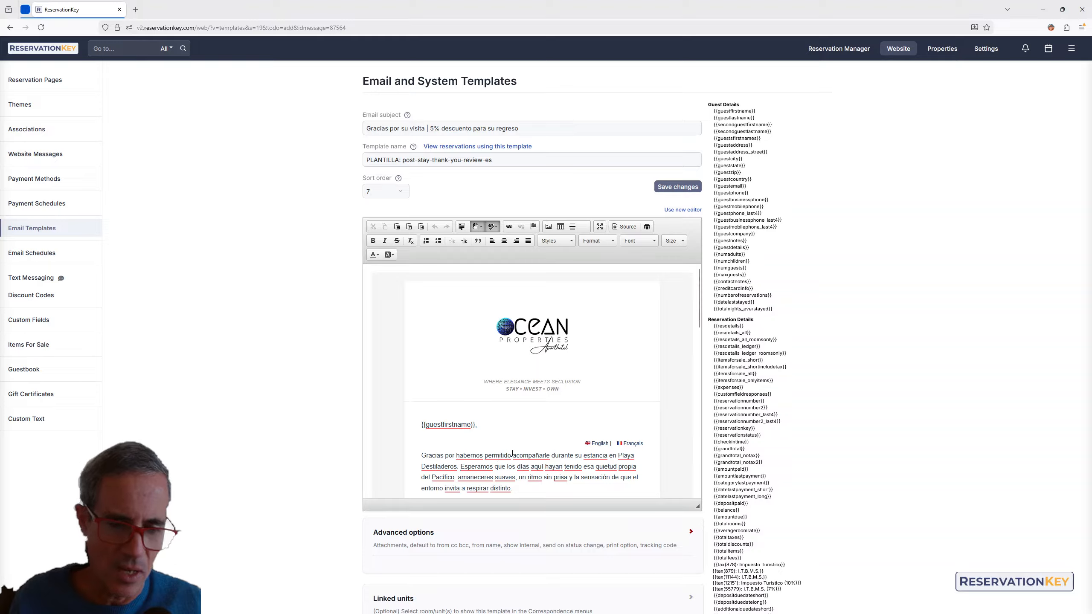
click(494, 456)
text(fdasfasdf)
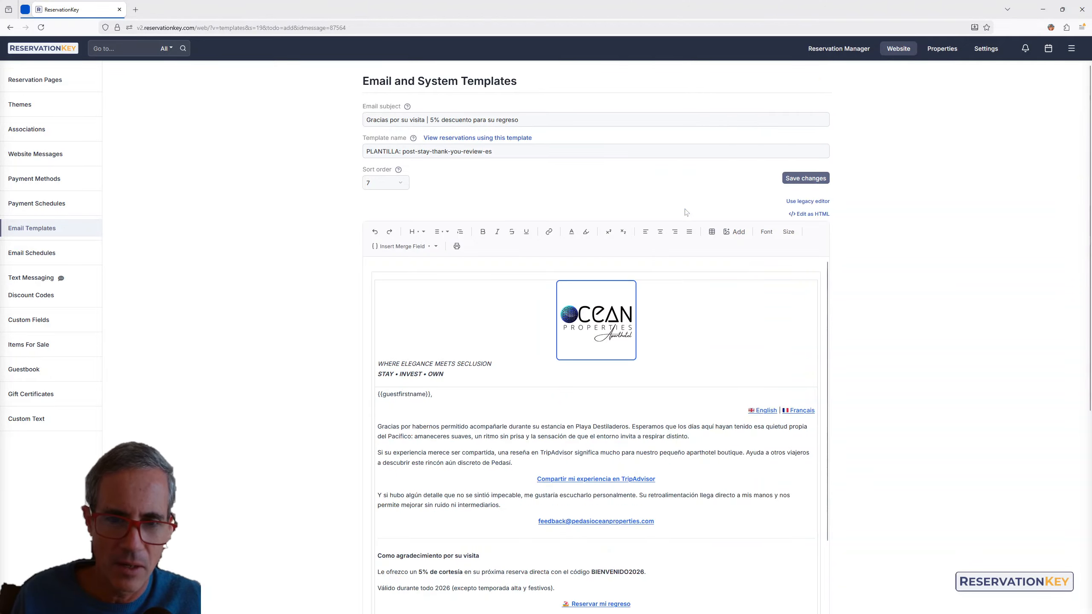
Step: Show the post-stay thank-you template as raw HTML in the new editor and examine its code through to the end
click(809, 214)
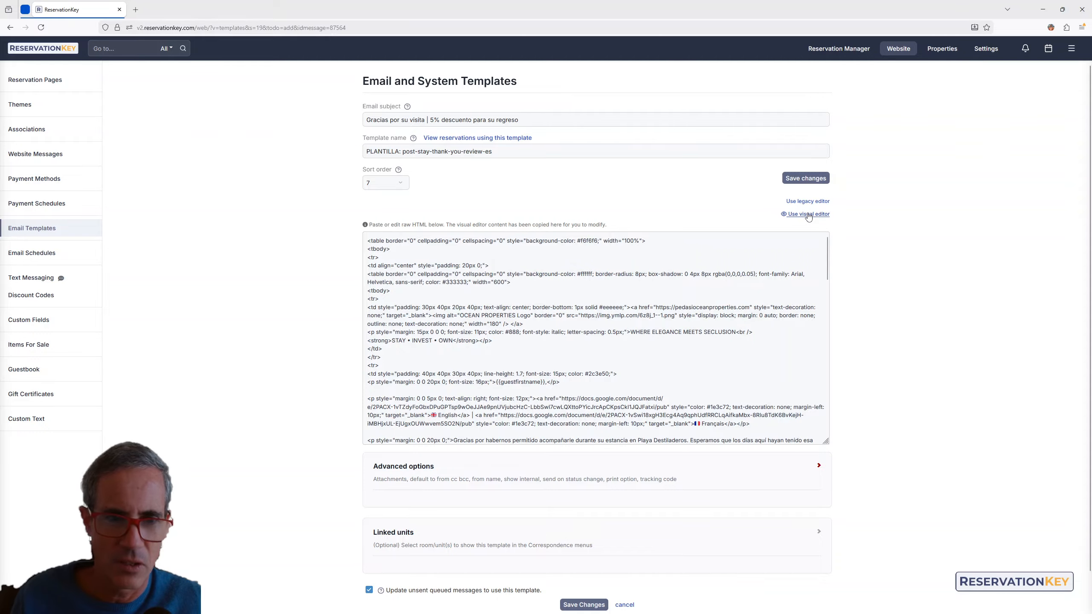
scroll(711, 377, down, 10)
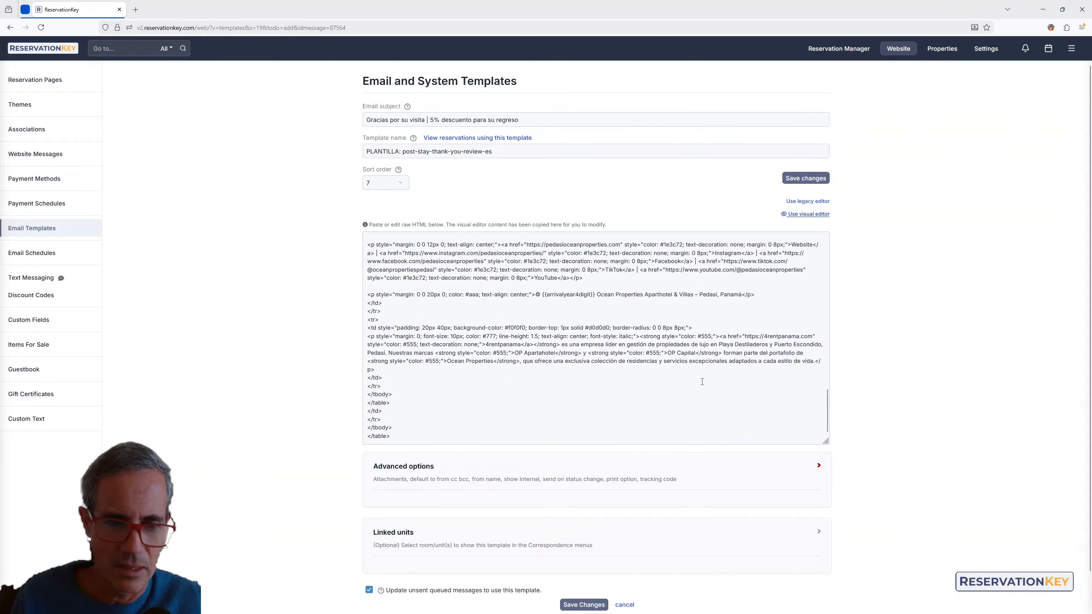
scroll(708, 389, up, 10)
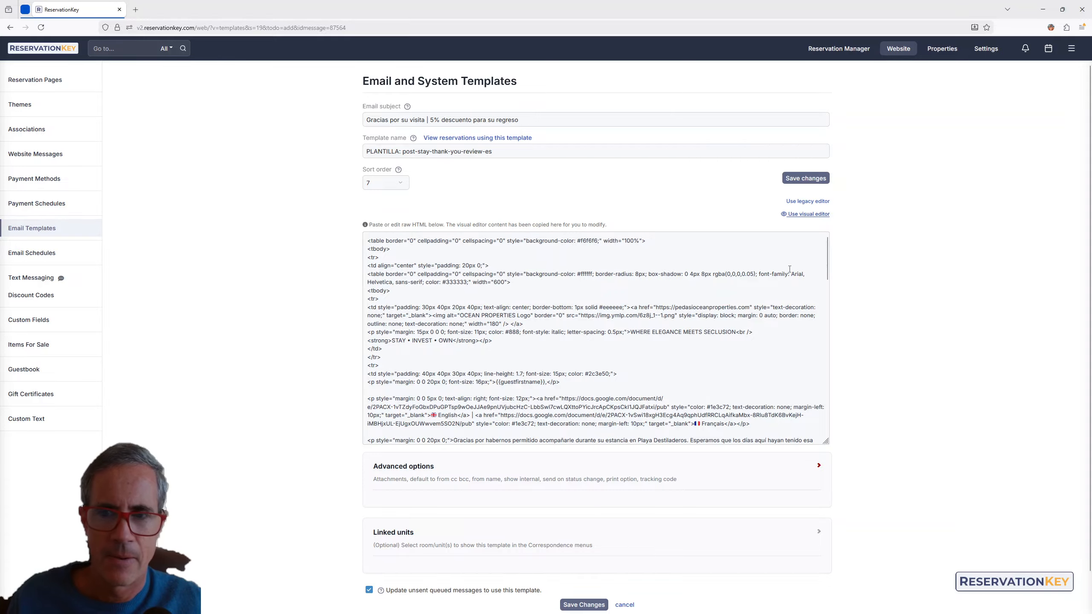